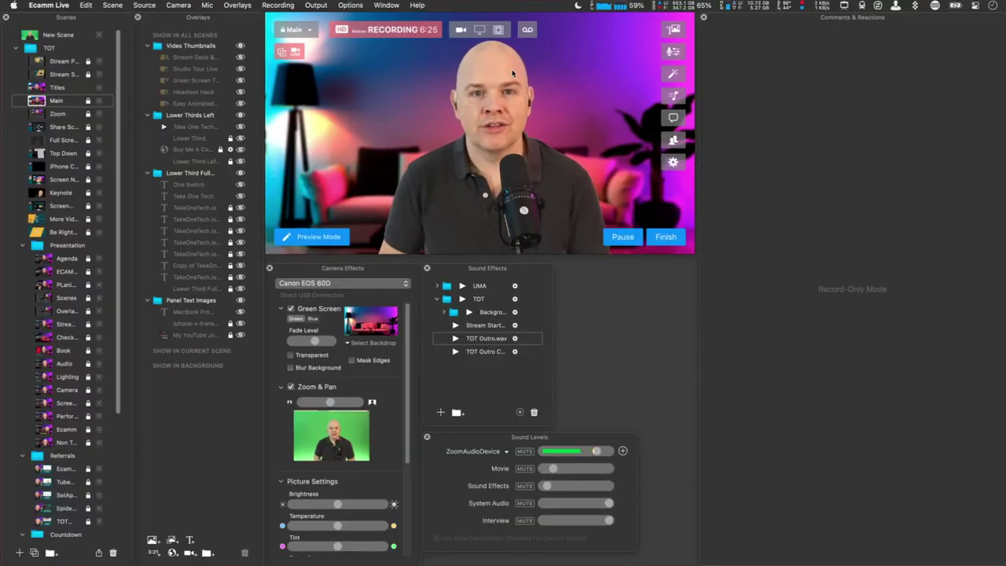
# Move the Main scene below Zoom in the Scenes list, then switch the output to the Top Down desk-camera scene
pyautogui.moveTo(374, 38)
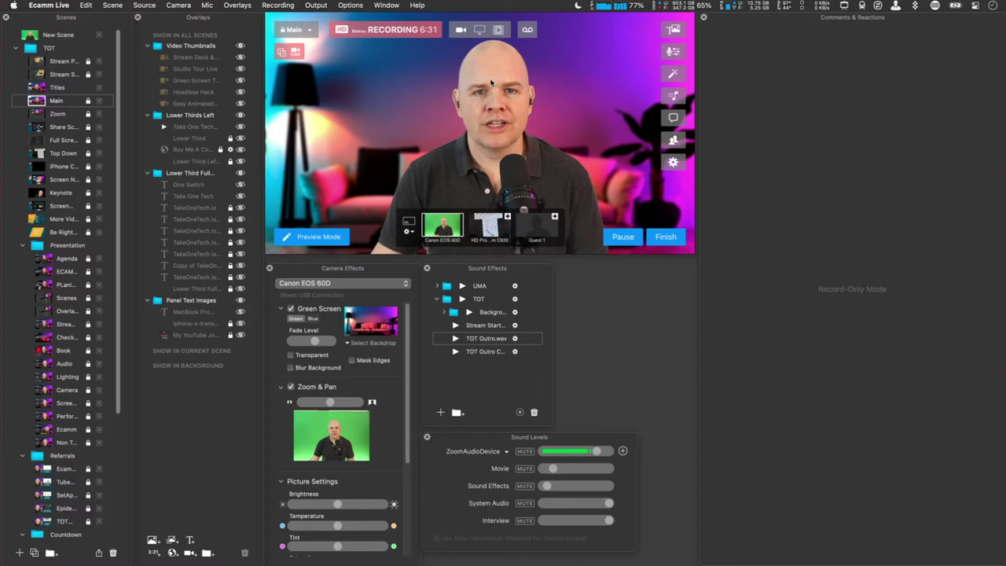
pyautogui.moveTo(513, 159)
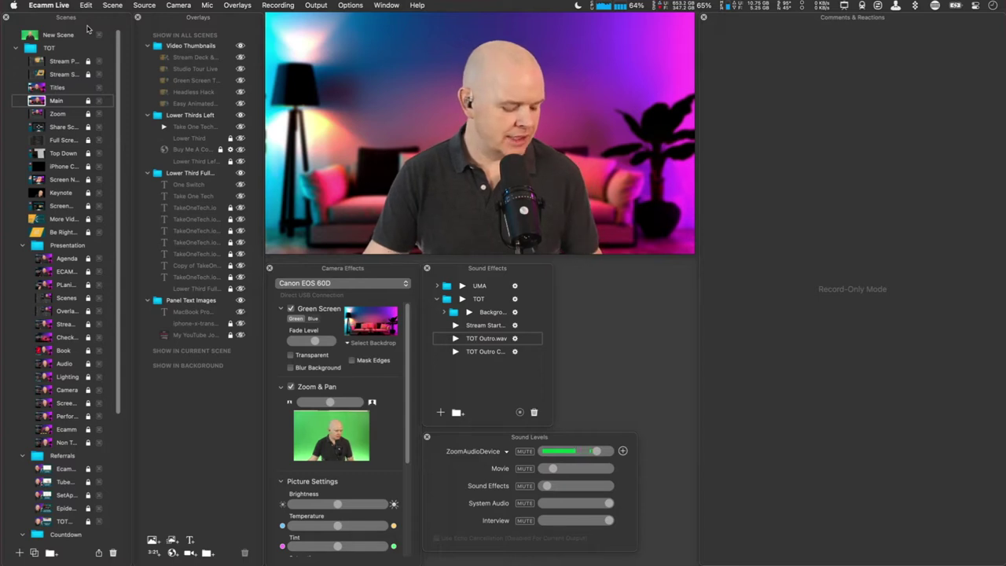
pyautogui.moveTo(566, 181)
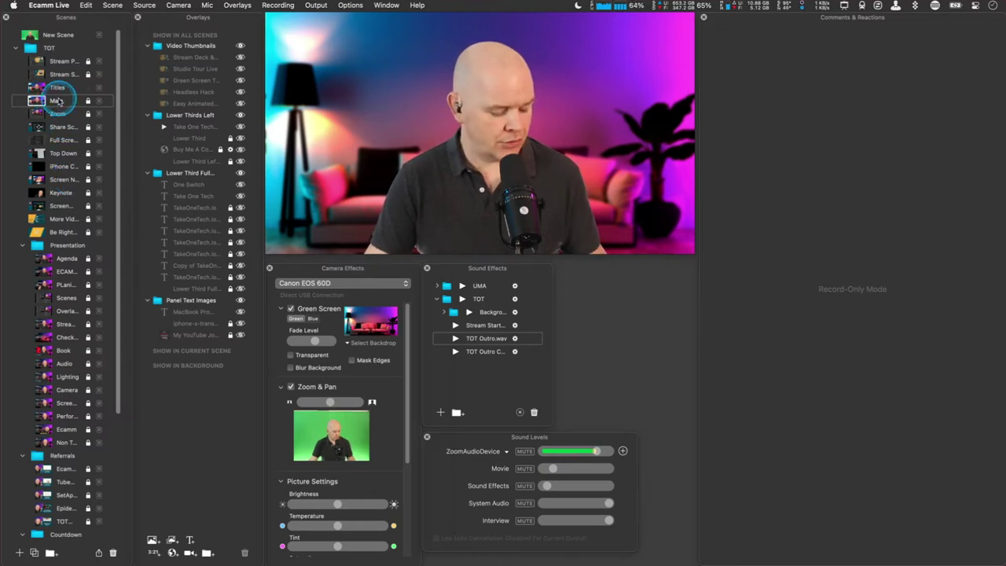
pyautogui.press('Down')
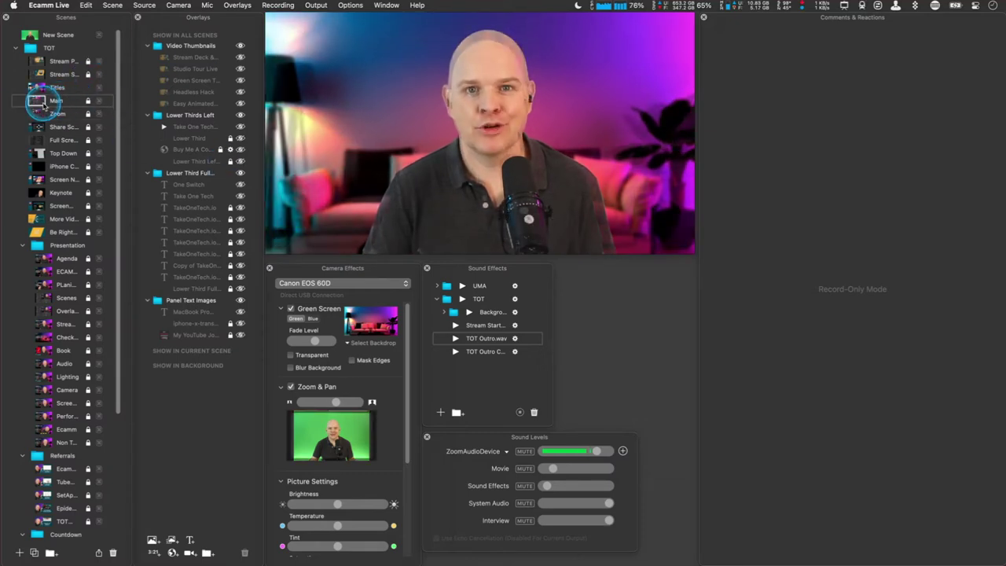
pyautogui.moveTo(56, 100); pyautogui.dragTo(53, 134)
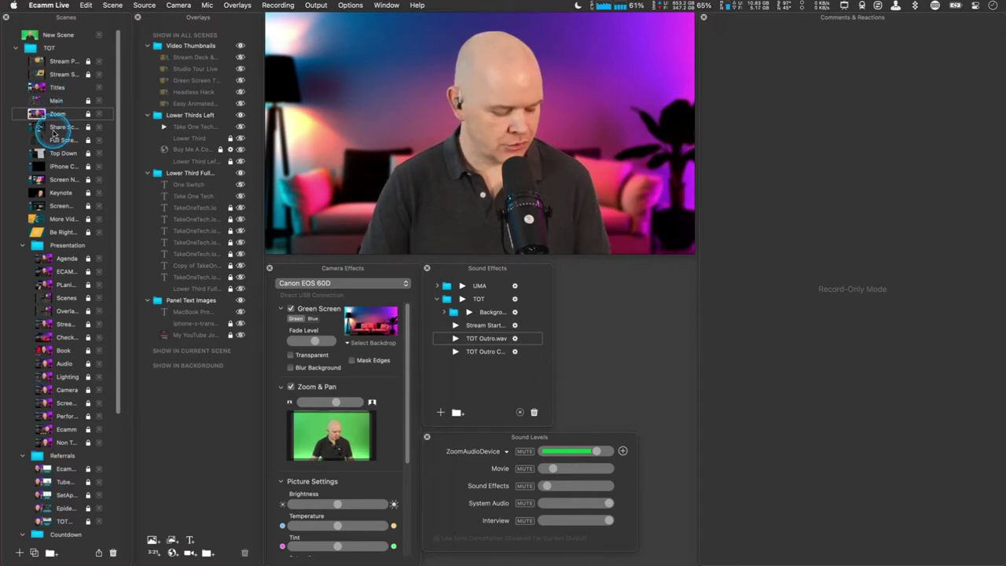
pyautogui.click(36, 152)
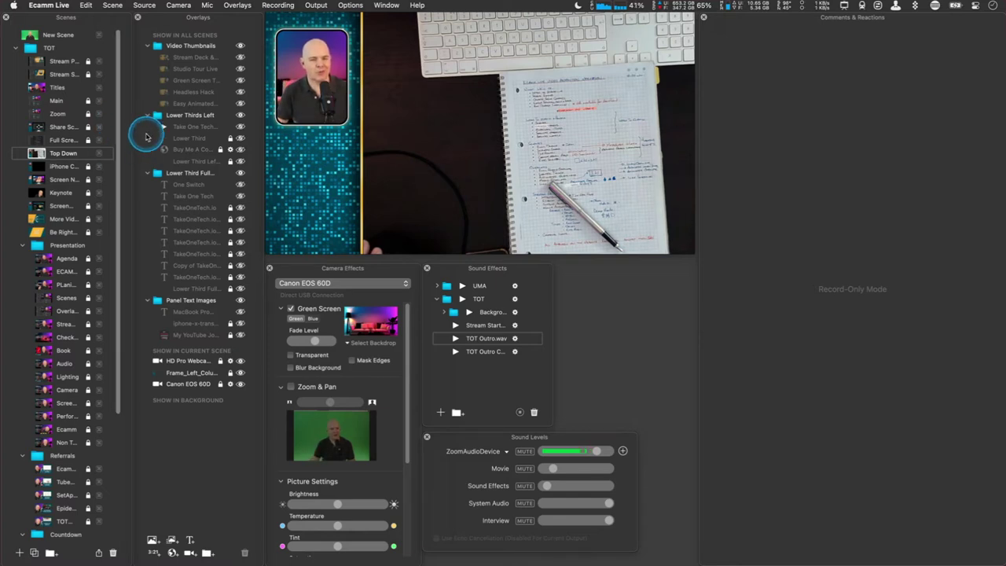
# Collapse the TOT scene folder and unlock the overlays for editing
pyautogui.click(16, 50)
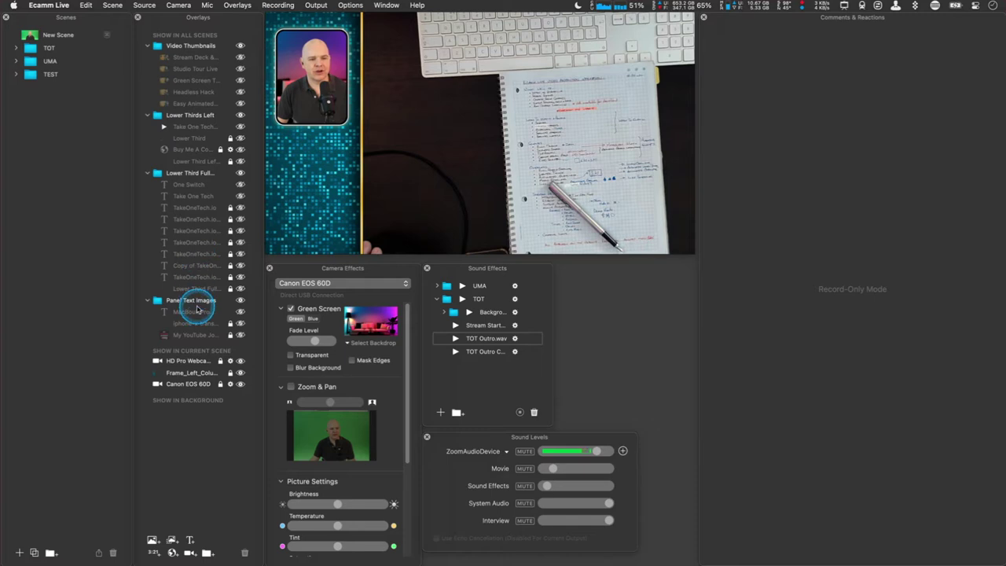
pyautogui.moveTo(329, 160)
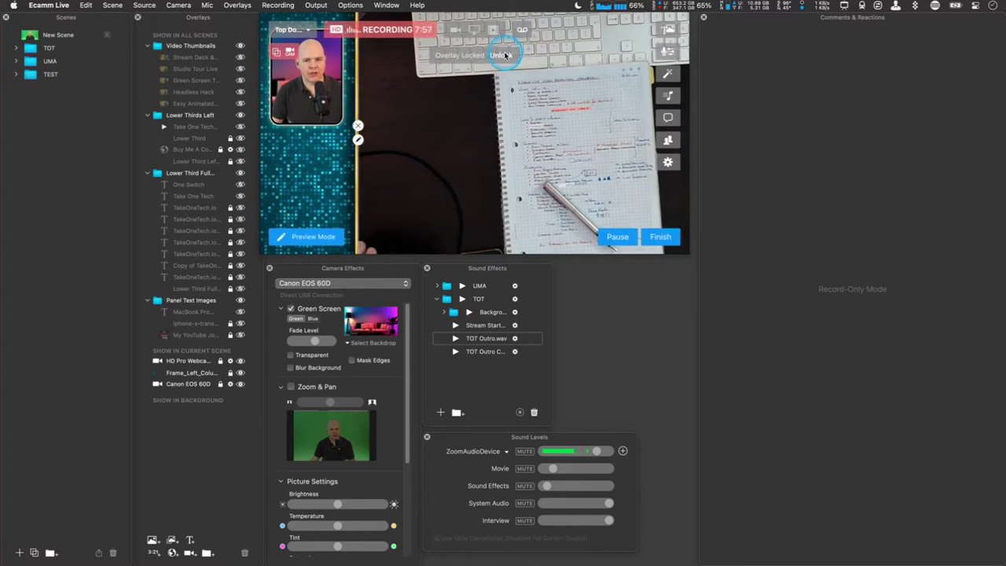
pyautogui.click(502, 56)
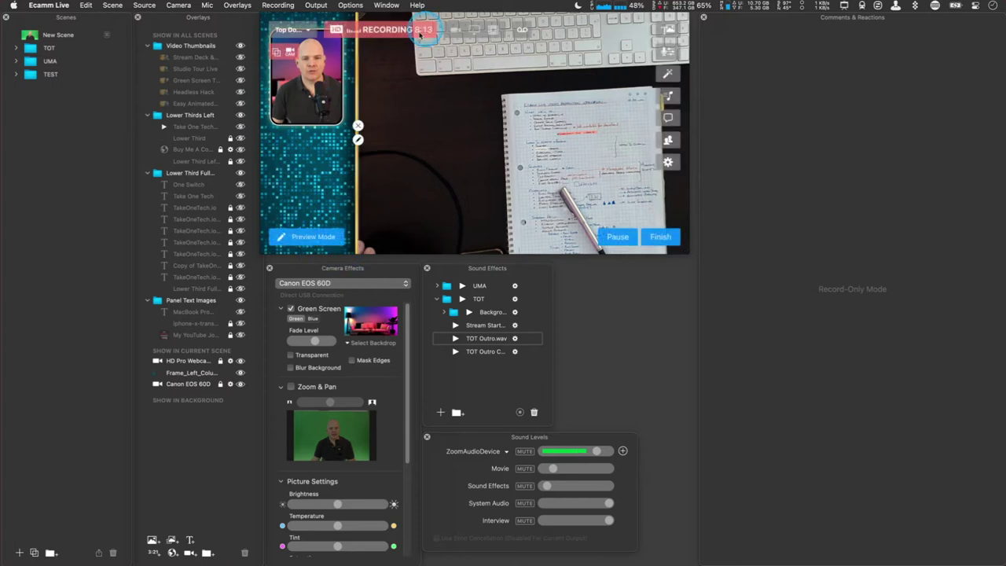
# Nudge the left frame overlay slightly down, then lock Frame_Left_Column again
pyautogui.click(306, 201)
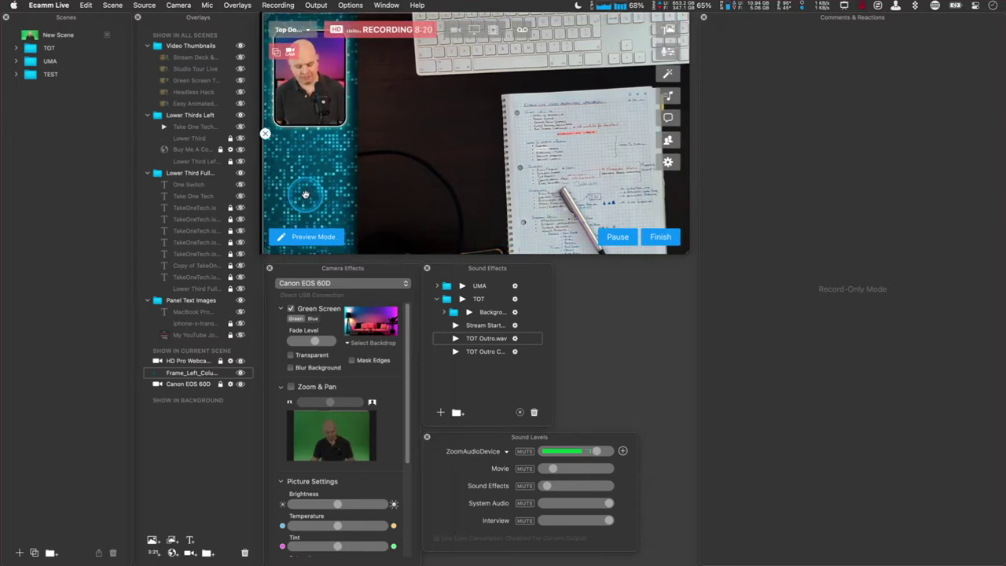
pyautogui.moveTo(305, 194); pyautogui.dragTo(303, 202)
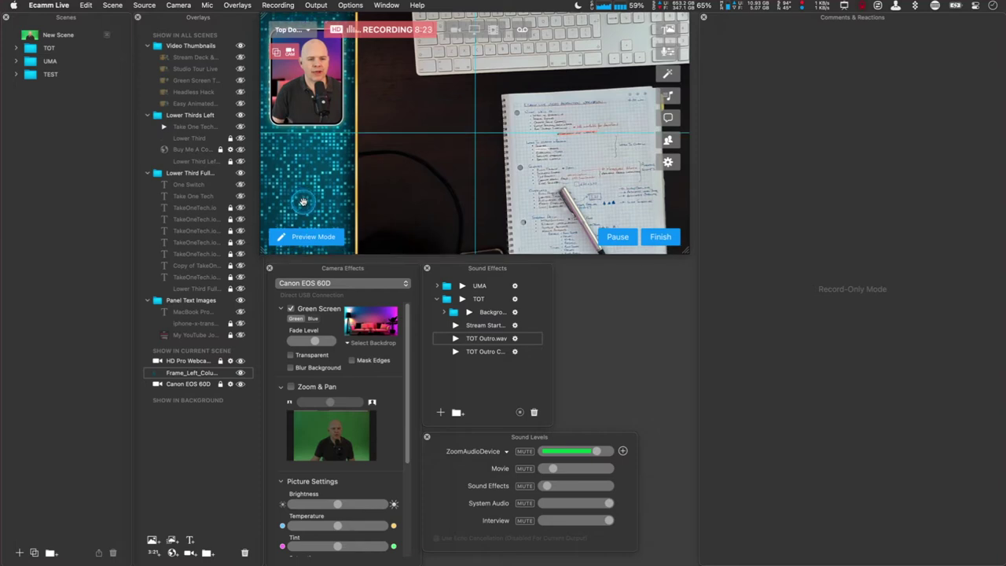
pyautogui.click(228, 373)
pyautogui.moveTo(265, 180)
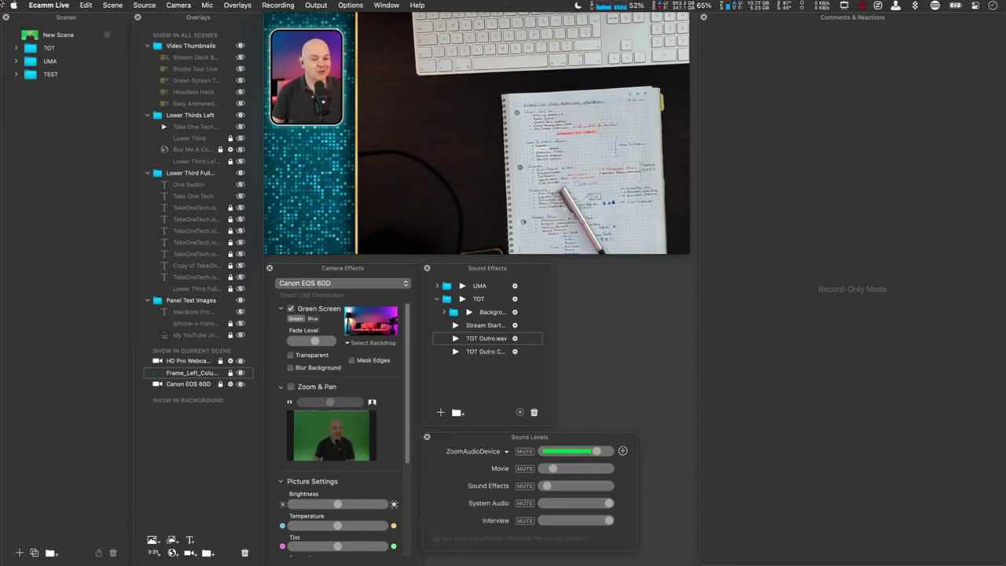
pyautogui.click(4, 135)
pyautogui.click(428, 270)
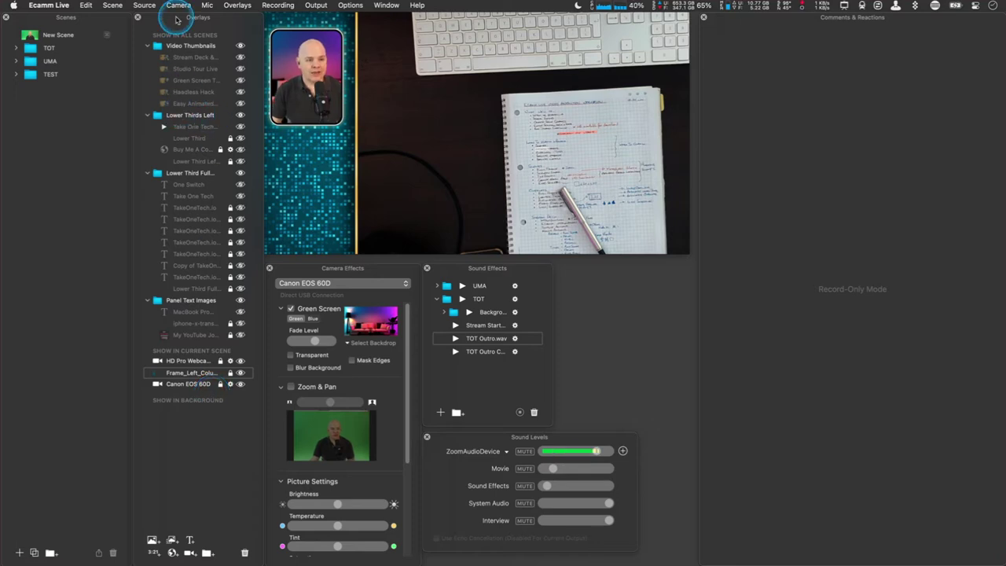
# Collapse the Video Thumbnails, Lower Thirds Left, second lower-third, Panel Text Images and TOT folders
pyautogui.click(147, 46)
pyautogui.click(147, 60)
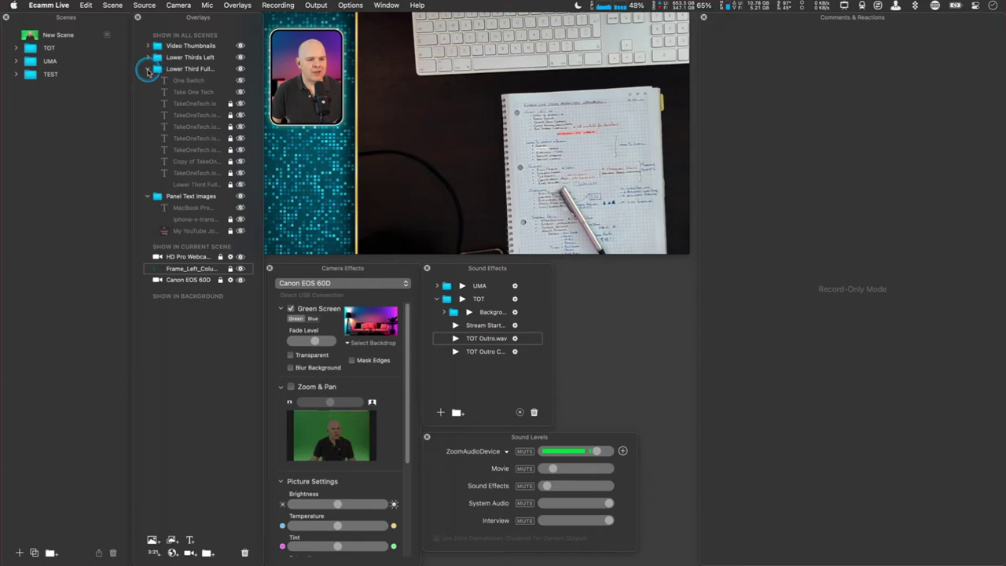
pyautogui.click(147, 70)
pyautogui.click(147, 80)
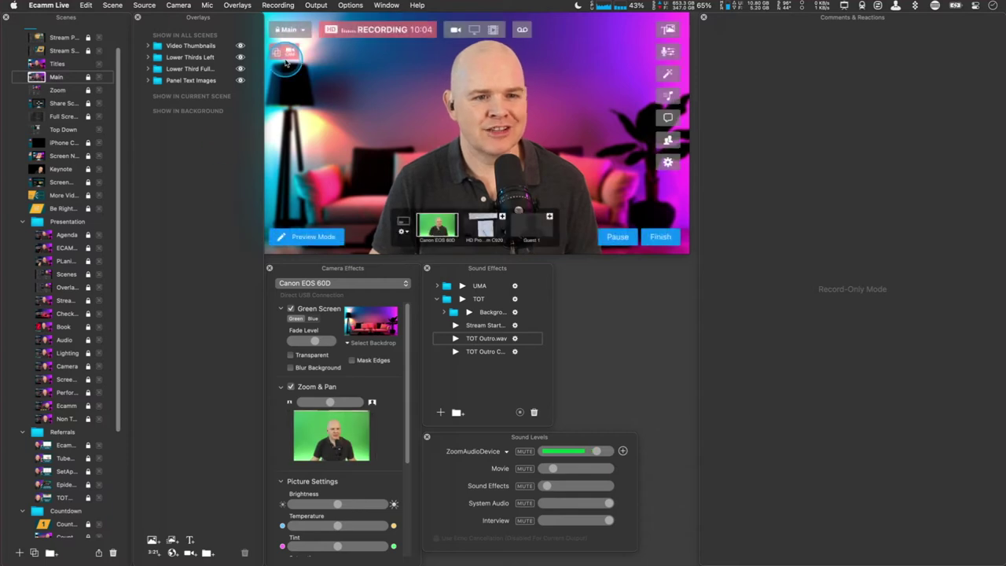
pyautogui.scroll(3, 32, 63)
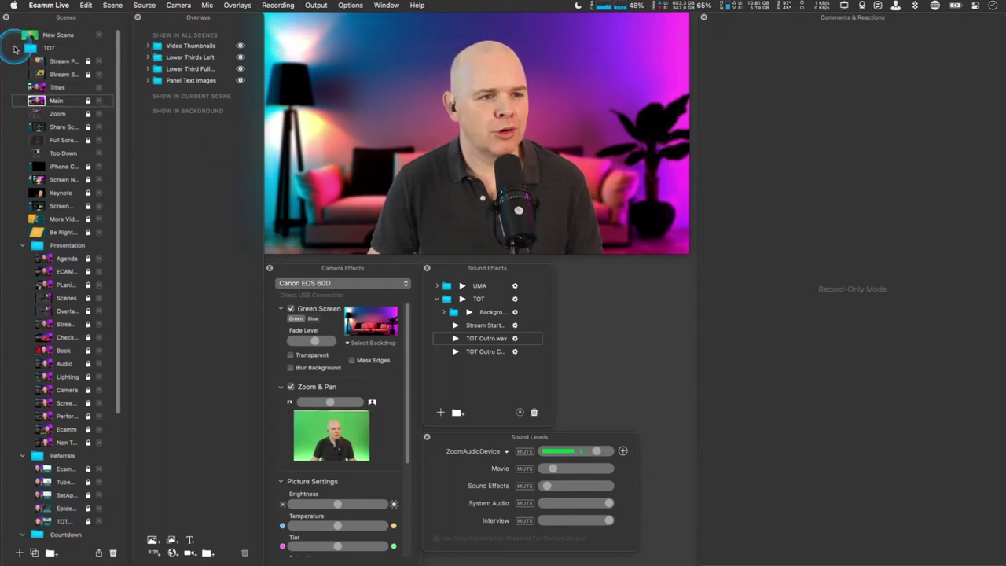
pyautogui.click(15, 52)
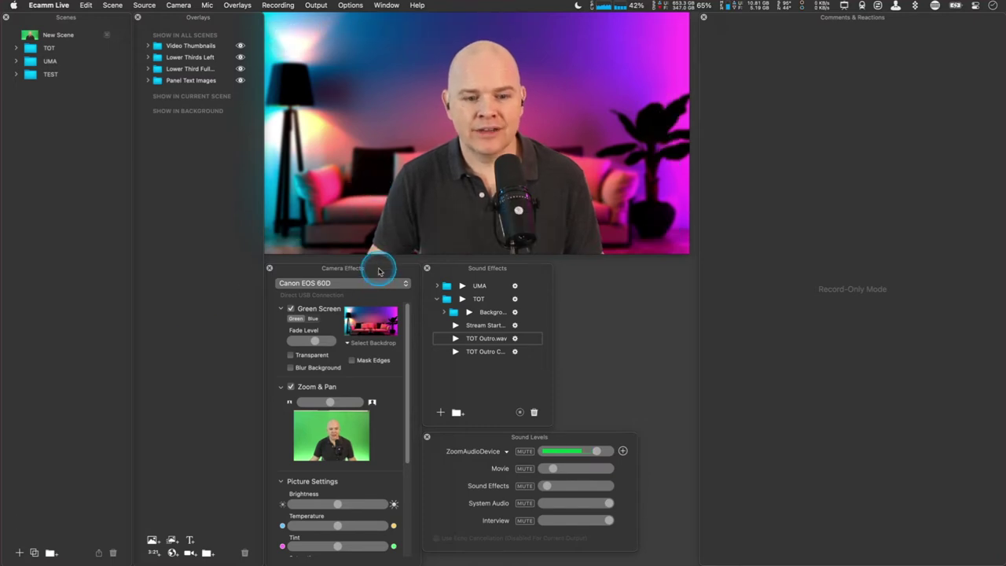
# Raise the Camera Effects panel slightly and trial the Brightness slider, leaving it centred
pyautogui.moveTo(379, 271); pyautogui.dragTo(378, 262)
pyautogui.moveTo(376, 236)
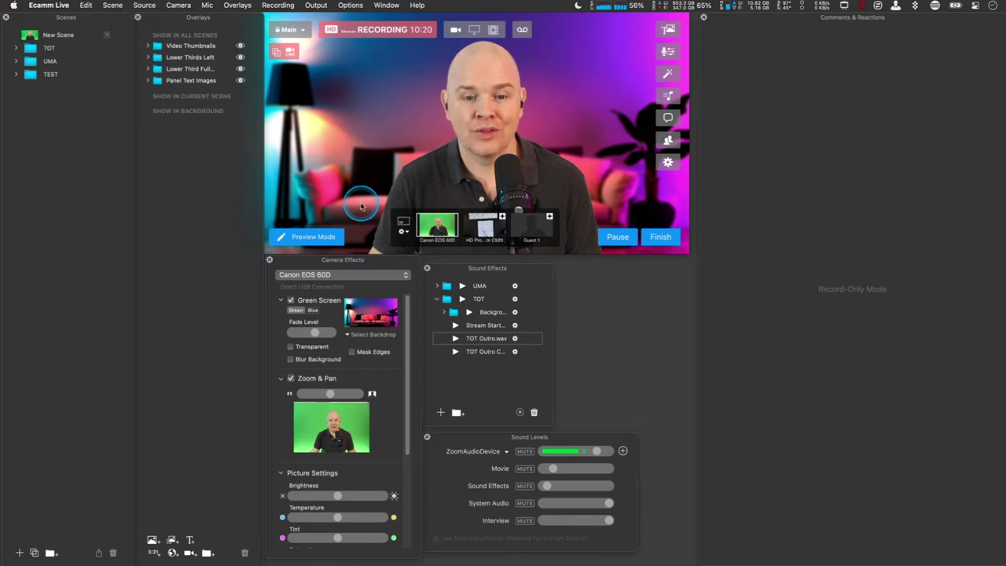
pyautogui.click(428, 156)
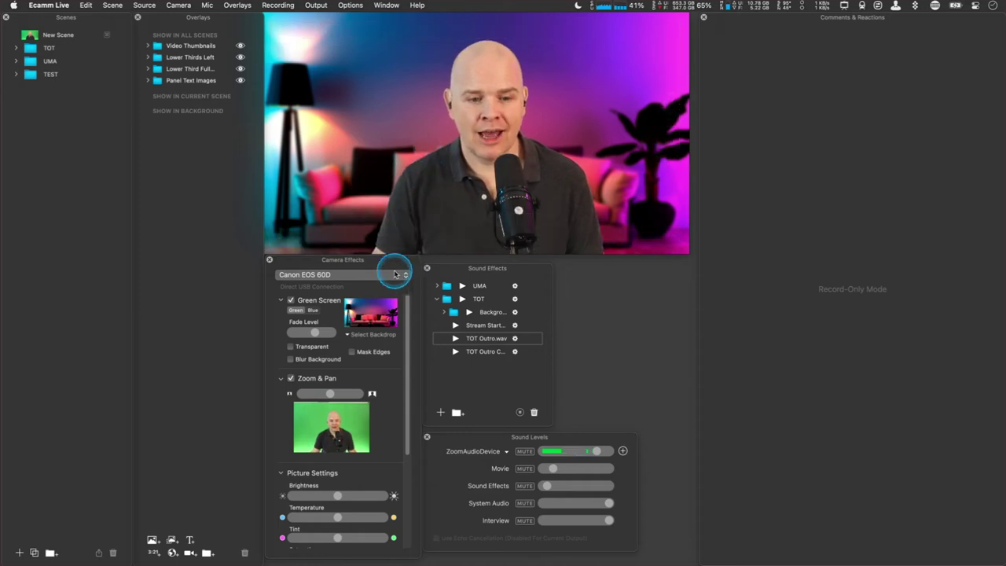
pyautogui.moveTo(407, 348); pyautogui.dragTo(385, 417)
pyautogui.moveTo(346, 364)
pyautogui.mouseDown()
pyautogui.moveTo(322, 363)
pyautogui.moveTo(333, 366)
pyautogui.mouseUp()
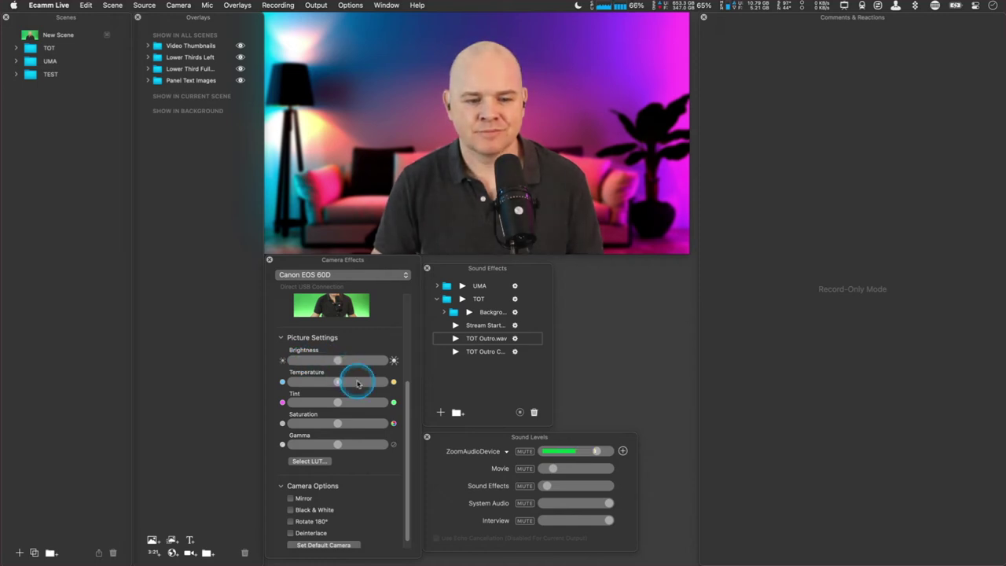
pyautogui.scroll(5, 353, 385)
pyautogui.scroll(1, 342, 358)
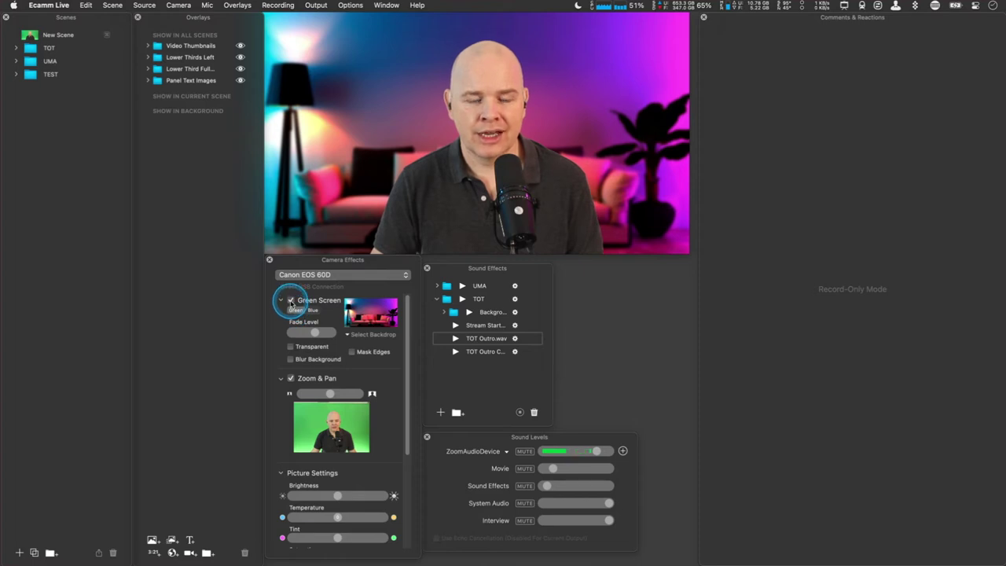
# Unlock the scene so the Green Screen setting can be changed
pyautogui.click(291, 302)
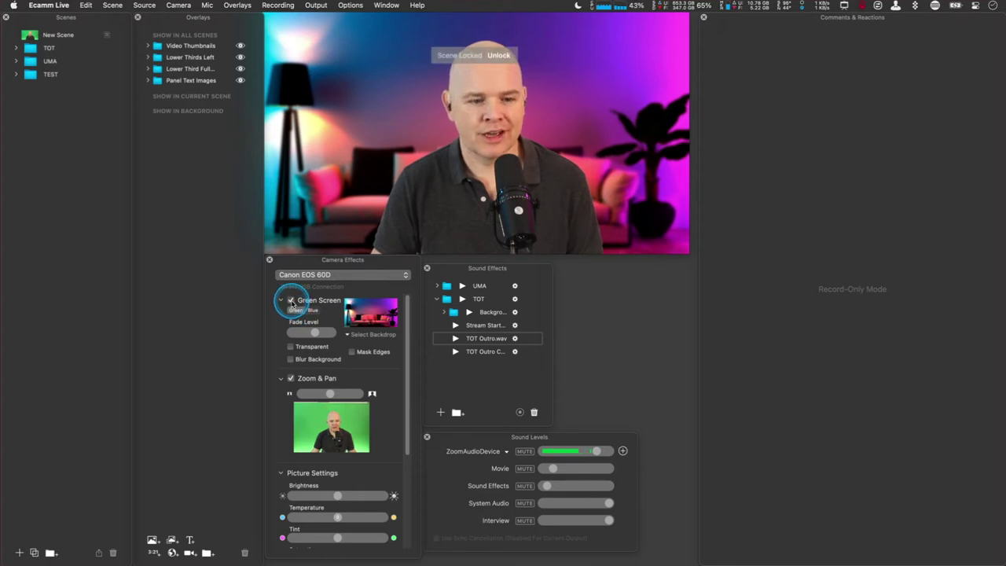
pyautogui.moveTo(535, 59)
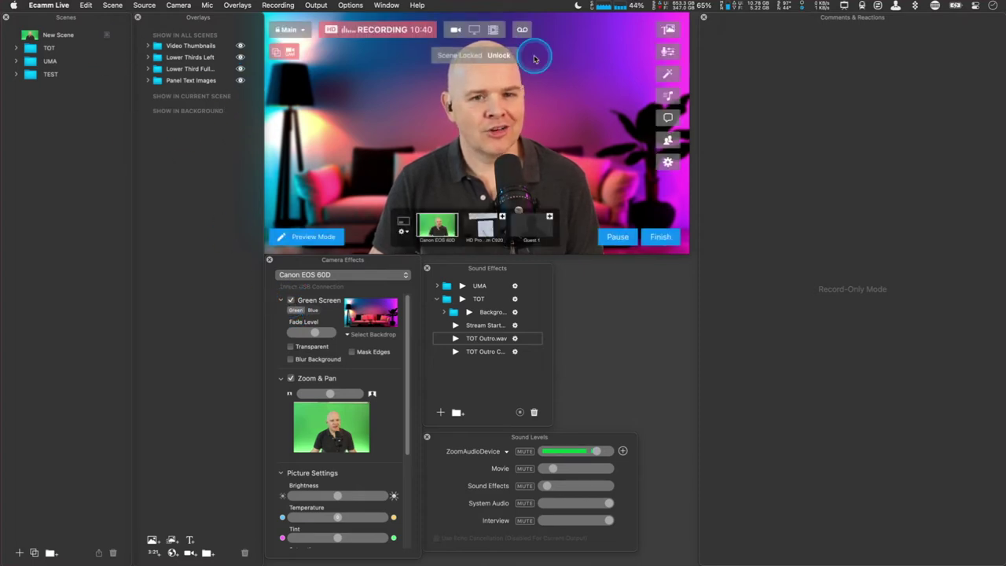
pyautogui.click(291, 302)
pyautogui.click(494, 57)
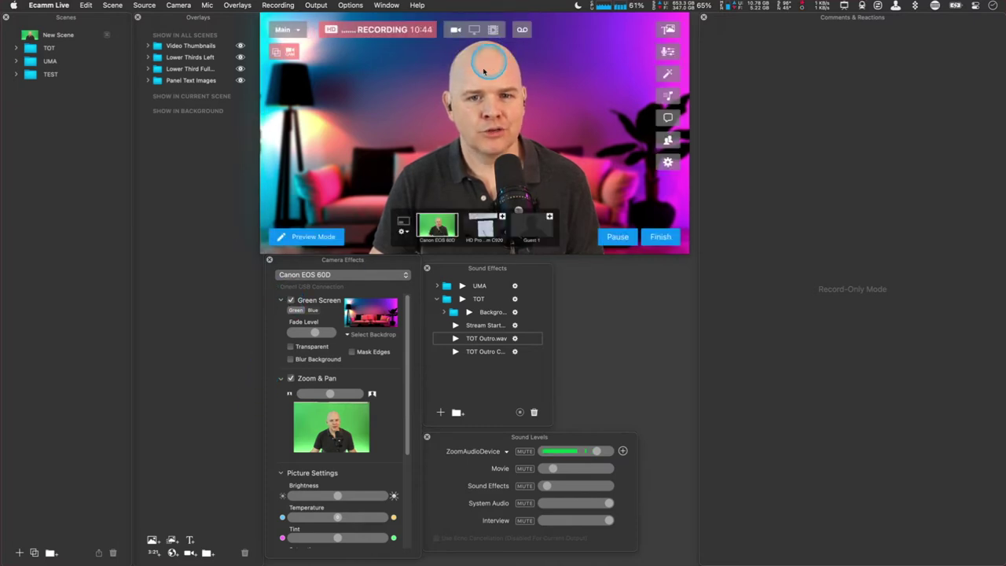
# Toggle Green Screen off and on, leaving it on, and fine-tune the backdrop's Fade Level
pyautogui.click(291, 301)
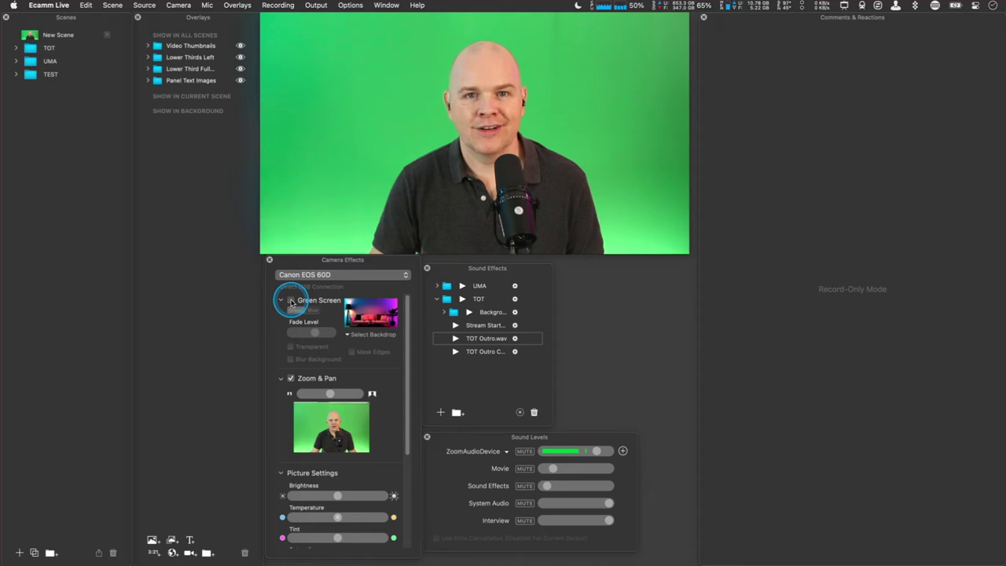
pyautogui.click(291, 301)
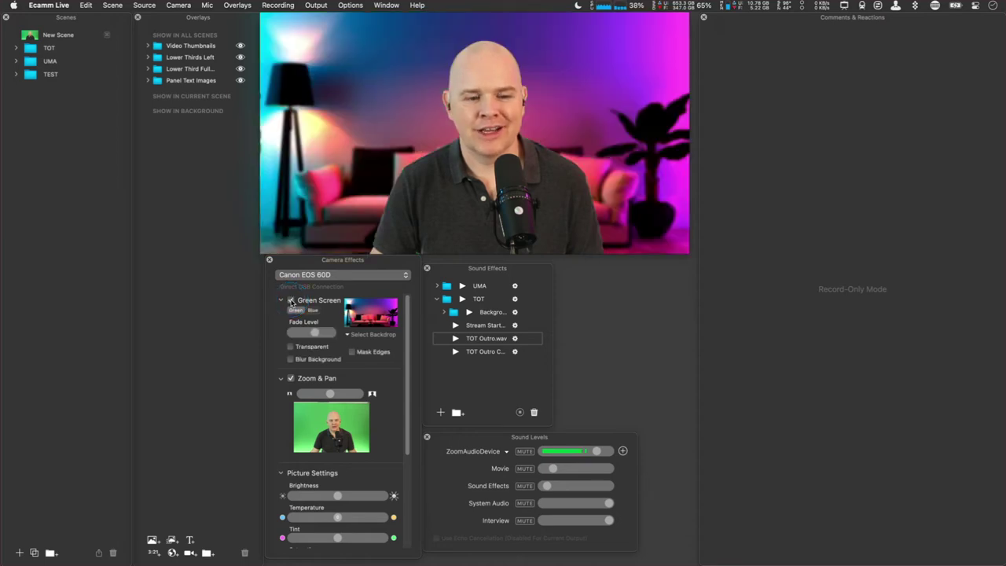
pyautogui.click(291, 302)
pyautogui.click(290, 301)
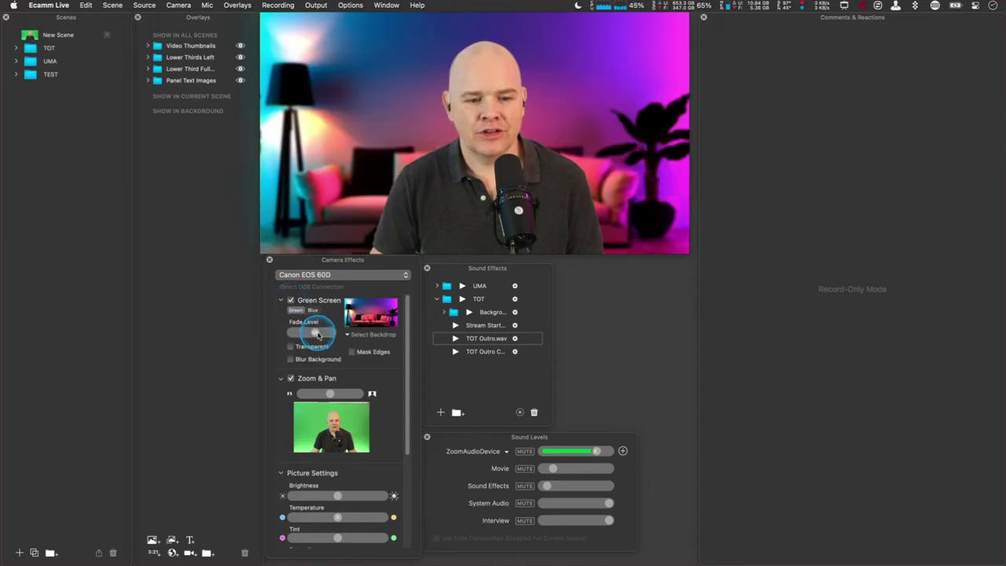
pyautogui.moveTo(312, 334)
pyautogui.mouseDown()
pyautogui.moveTo(326, 336)
pyautogui.moveTo(314, 340)
pyautogui.mouseUp()
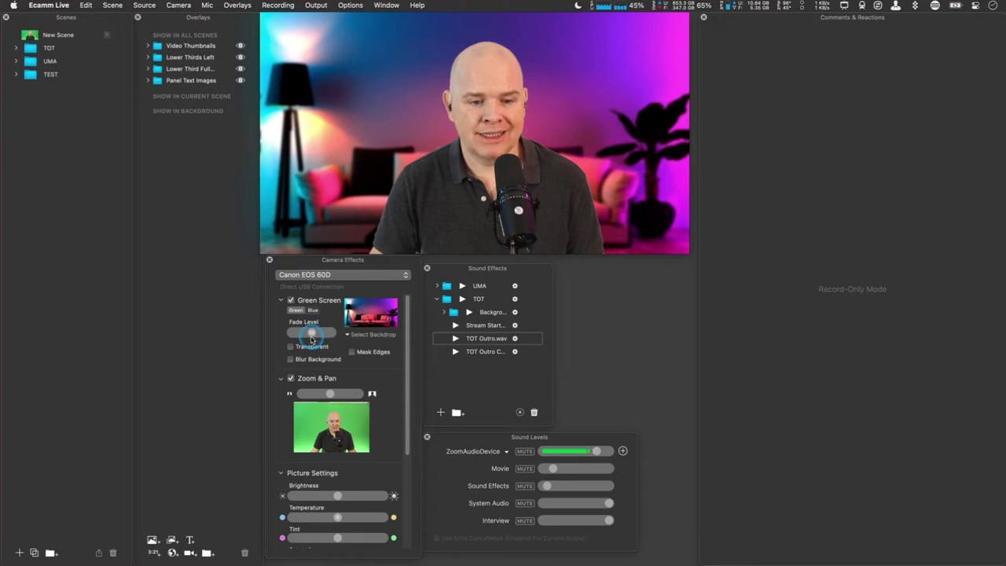
pyautogui.moveTo(312, 336); pyautogui.dragTo(313, 335)
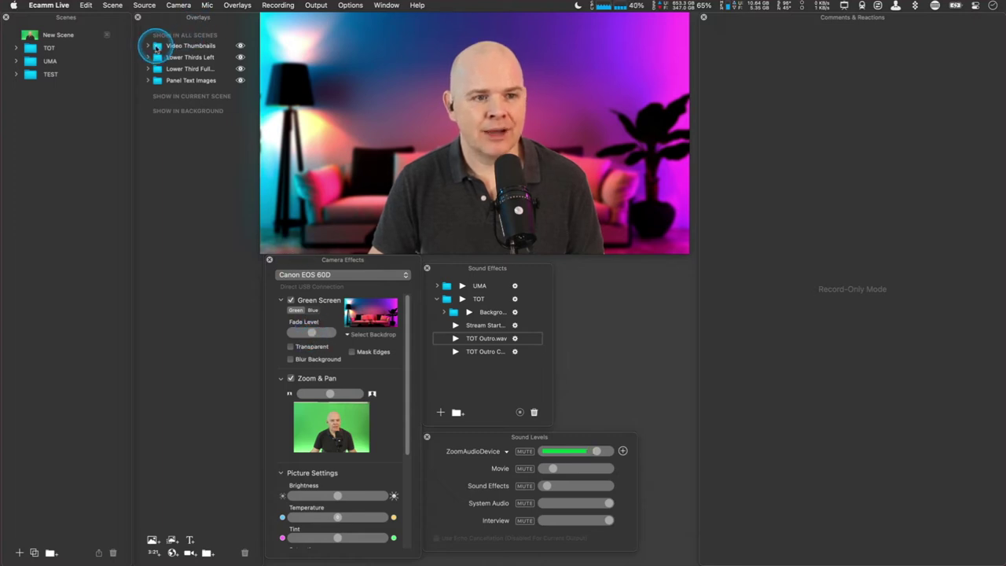
# Expand the Video Thumbnails, Lower Thirds Left, Lower Third Full and Panel Text Images folders
pyautogui.click(148, 46)
pyautogui.click(149, 116)
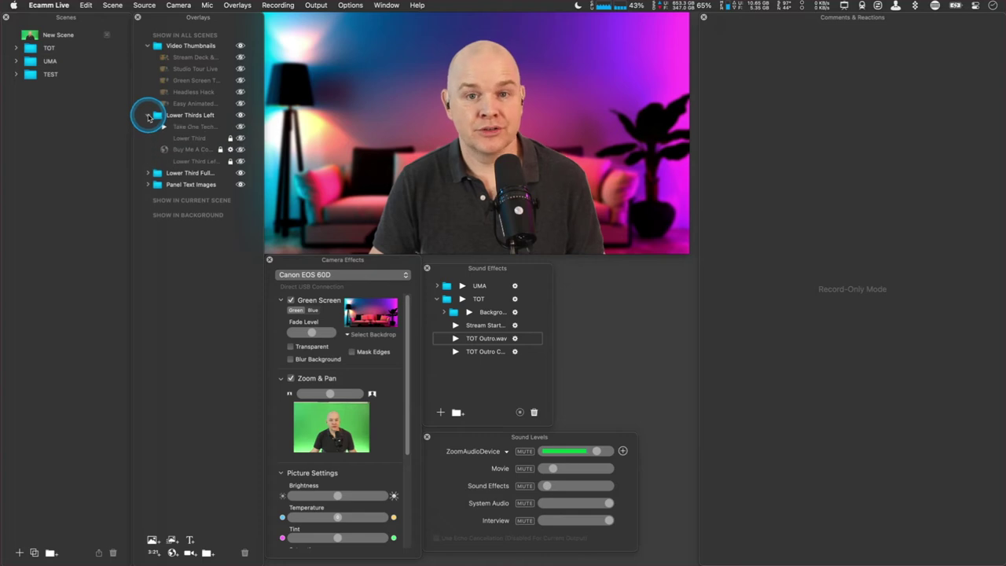
pyautogui.click(147, 173)
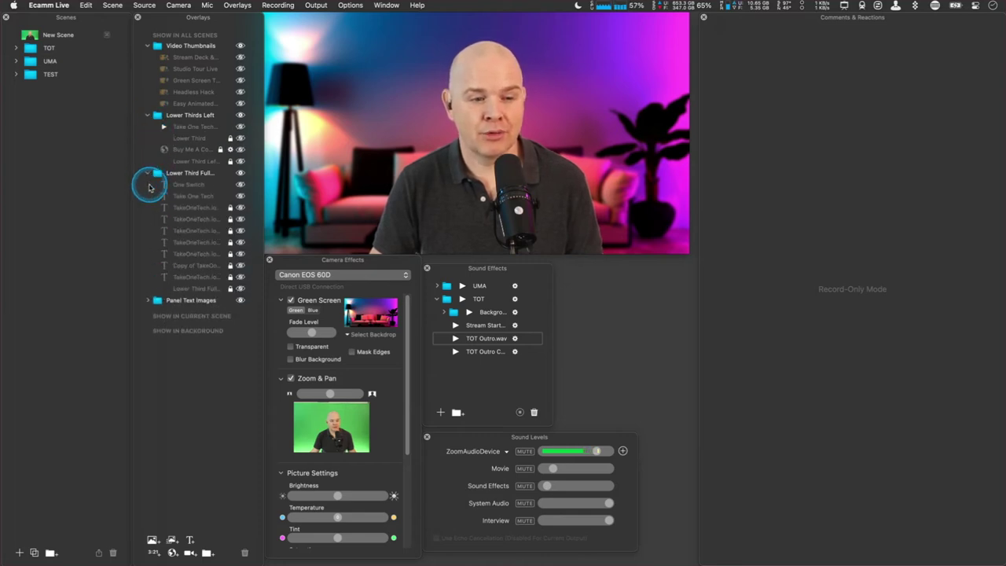
pyautogui.click(147, 301)
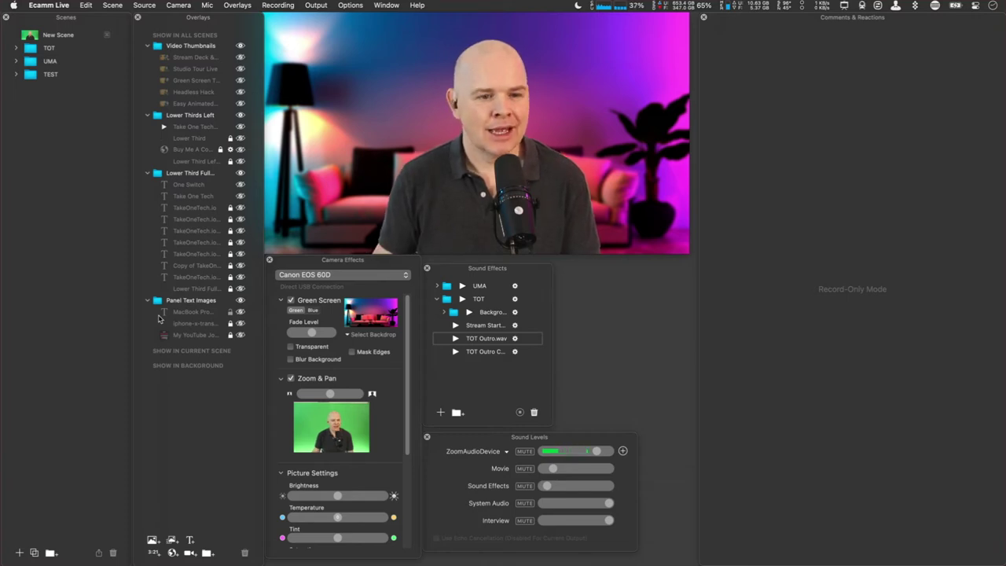
pyautogui.click(140, 425)
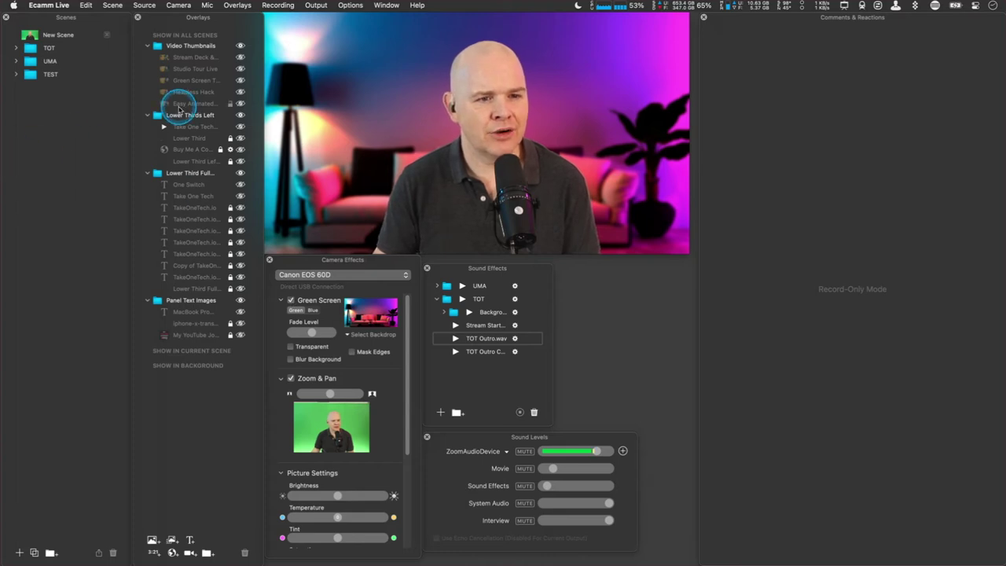
# Flash the green-screen tips thumbnail on and off several times, leave it hidden, and scroll Camera Effects down
pyautogui.click(241, 81)
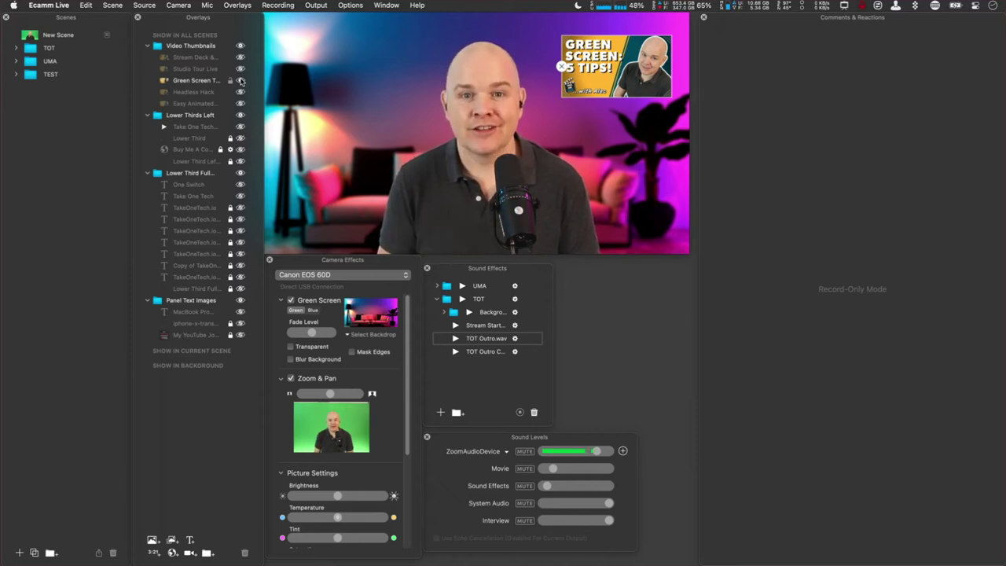
pyautogui.click(240, 81)
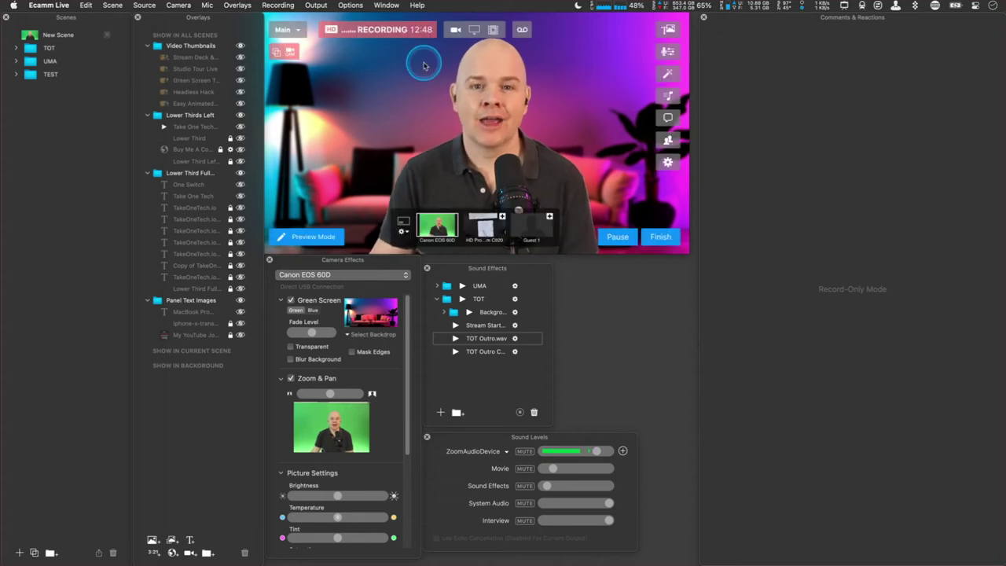
pyautogui.click(241, 81)
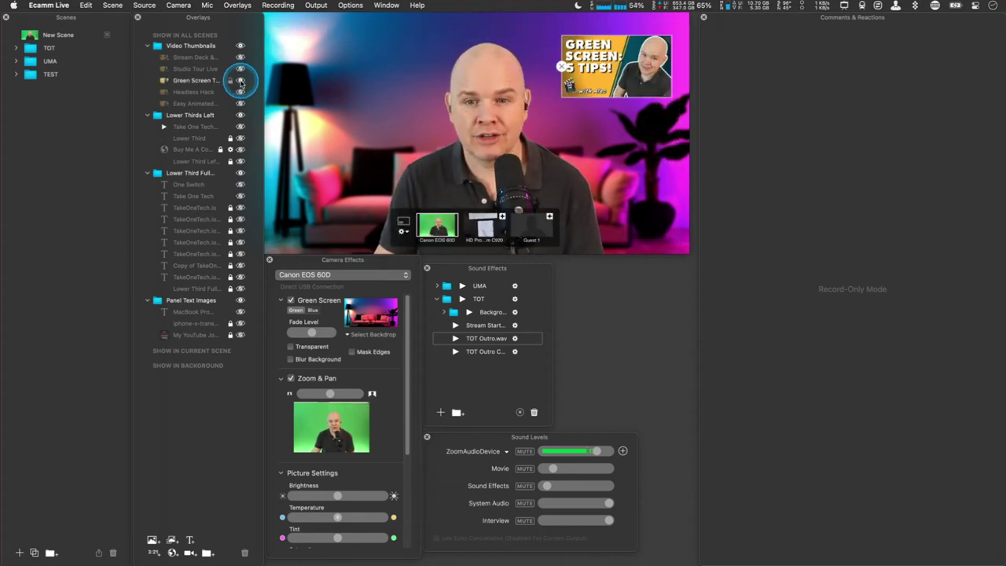
pyautogui.click(240, 81)
pyautogui.click(241, 81)
pyautogui.click(241, 81)
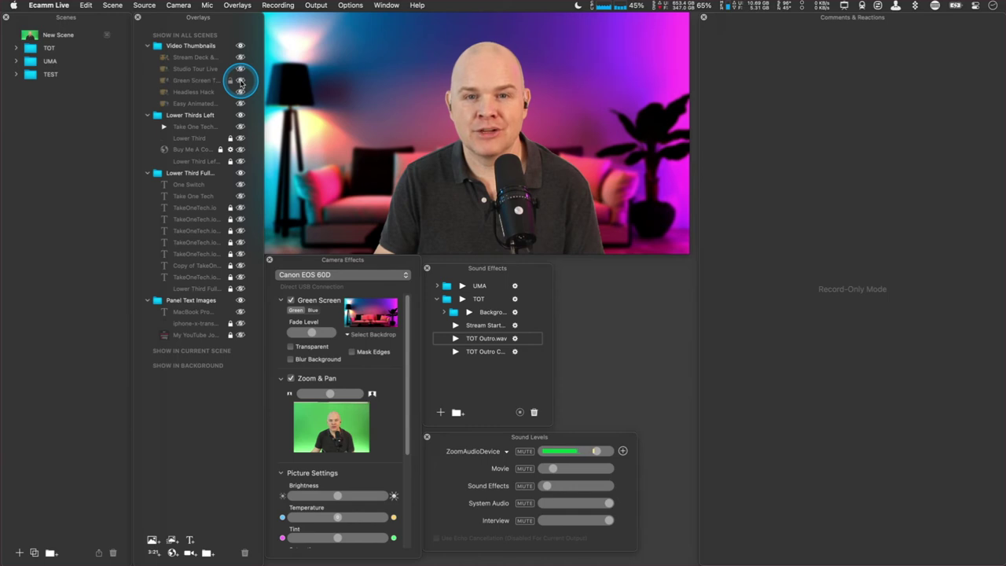
pyautogui.click(240, 82)
pyautogui.click(240, 81)
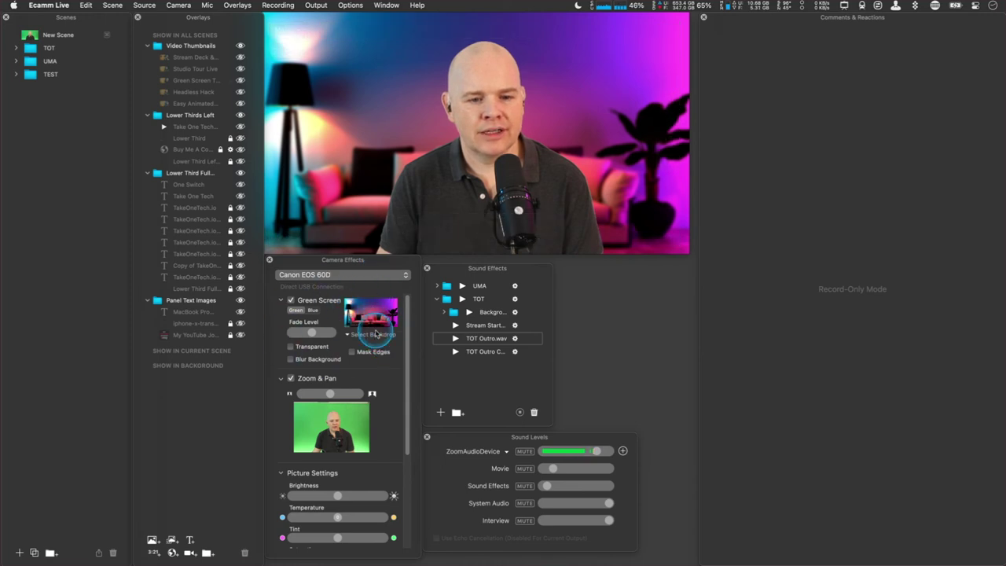
pyautogui.moveTo(407, 335); pyautogui.dragTo(459, 263)
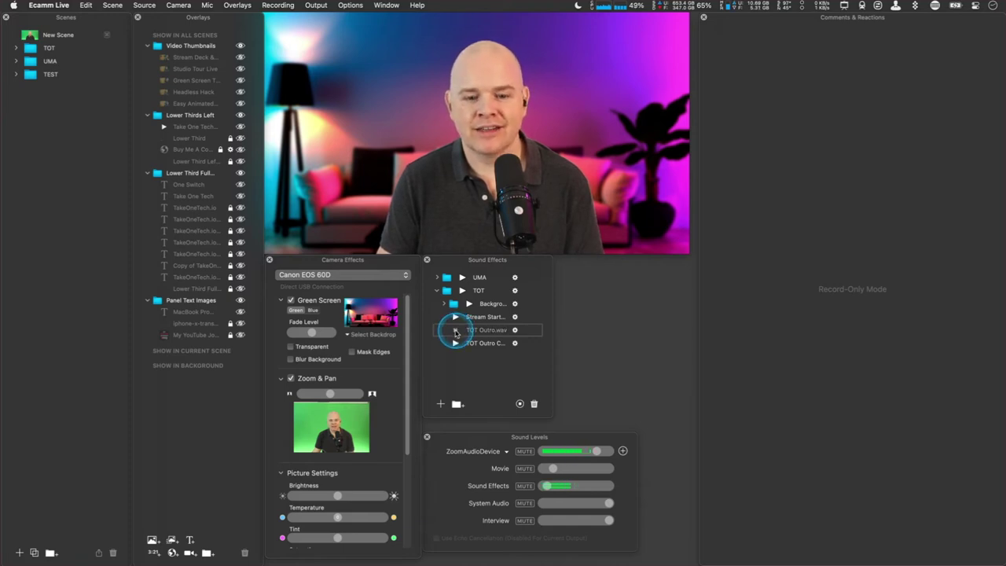
# Stop the TOT Outro.wav sound and reposition the Sound Levels panel higher up
pyautogui.click(456, 334)
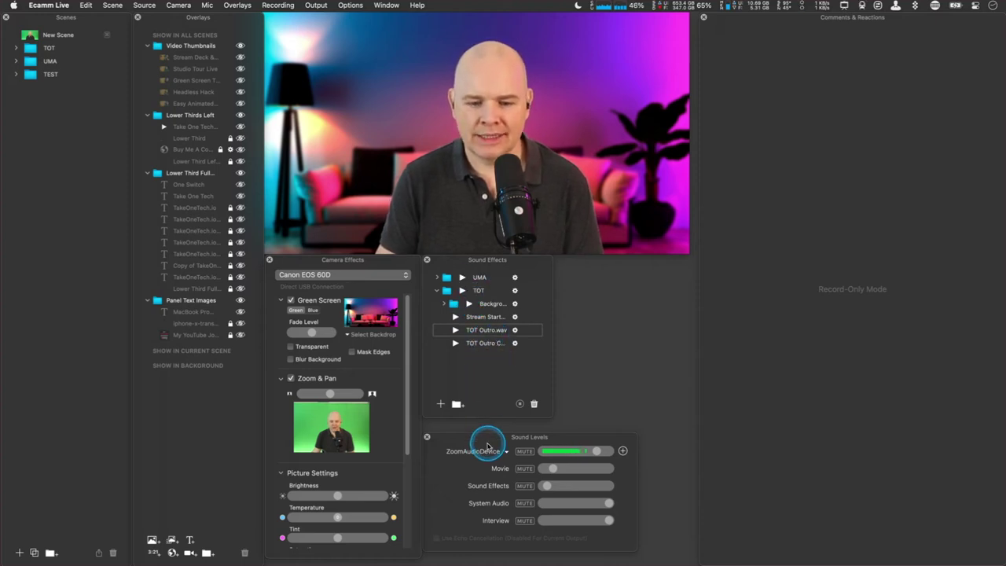
pyautogui.moveTo(487, 442); pyautogui.dragTo(487, 382)
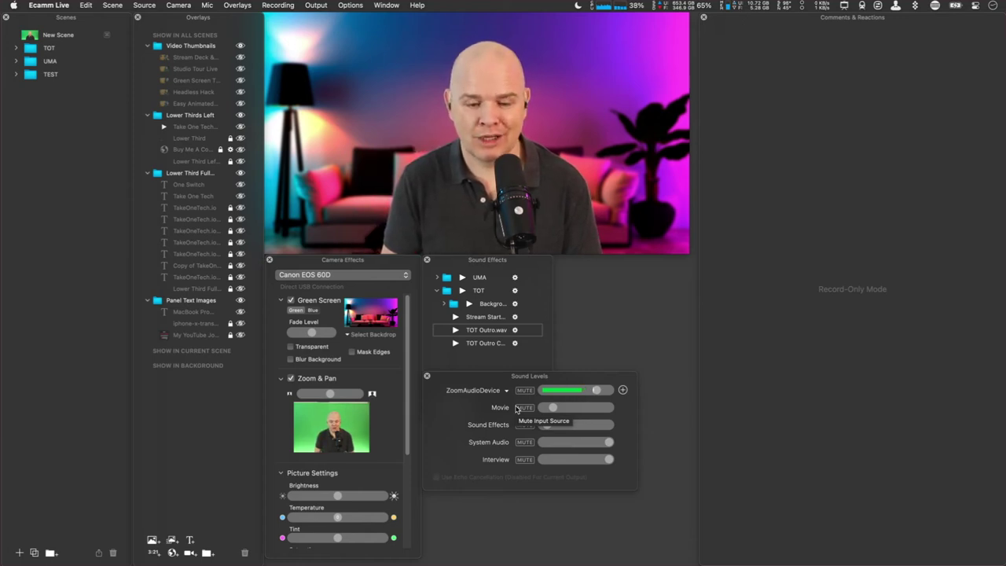
pyautogui.moveTo(456, 377); pyautogui.dragTo(455, 430)
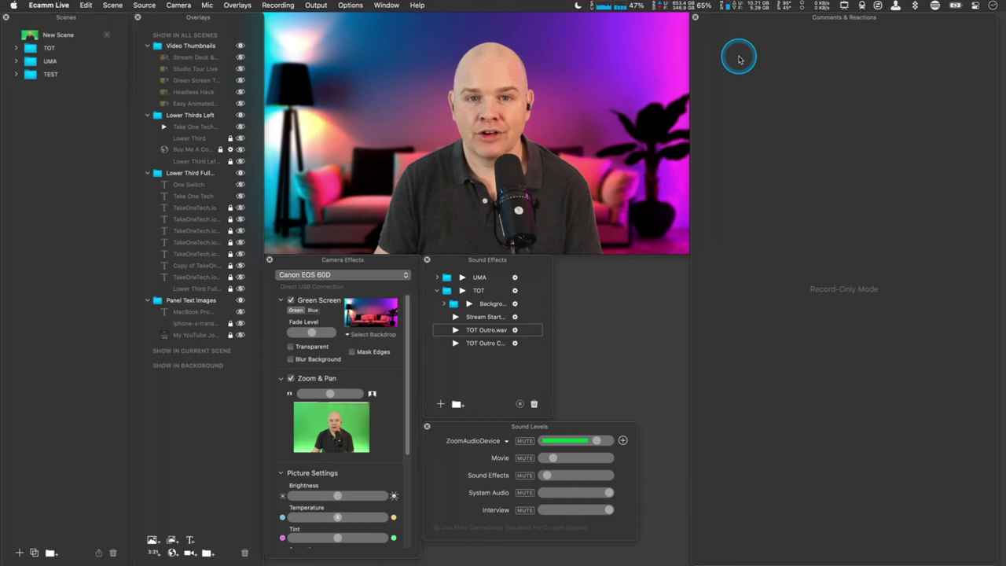
pyautogui.moveTo(591, 113)
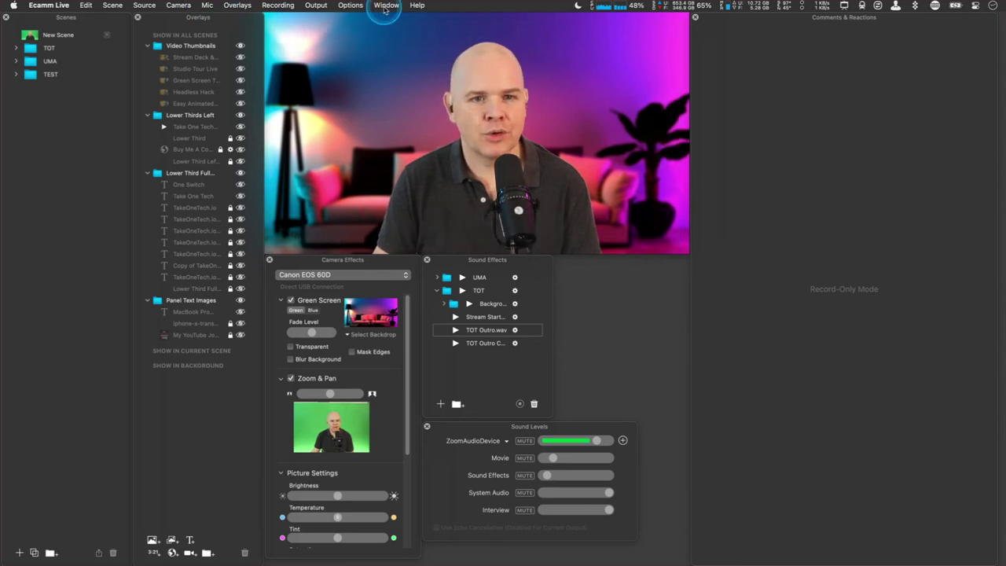
pyautogui.moveTo(663, 144)
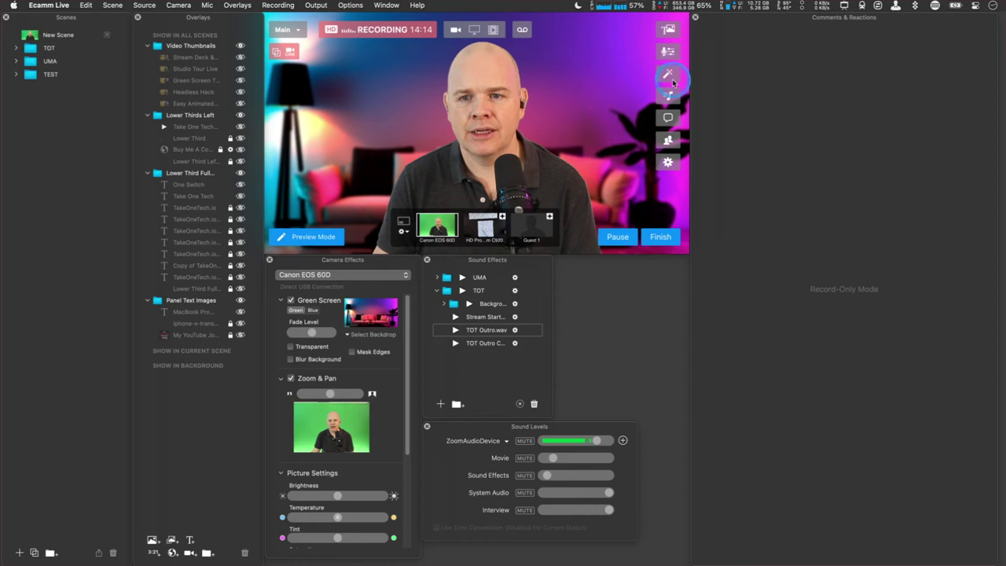
# Briefly hide and restore the Overlays, Camera Effects, Sound Effects and Comments & Reactions panels
pyautogui.click(668, 30)
pyautogui.click(668, 30)
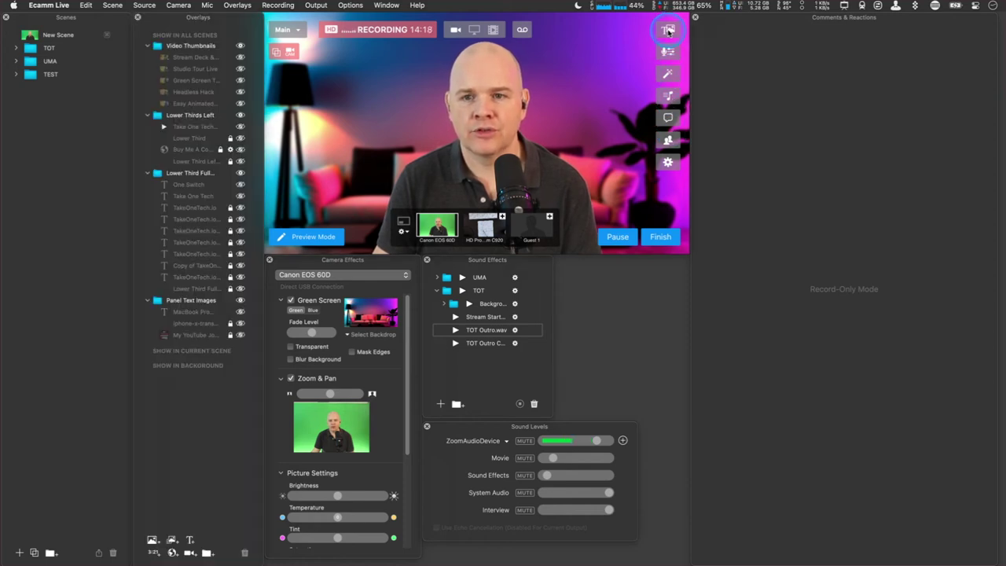
pyautogui.click(671, 78)
pyautogui.click(671, 78)
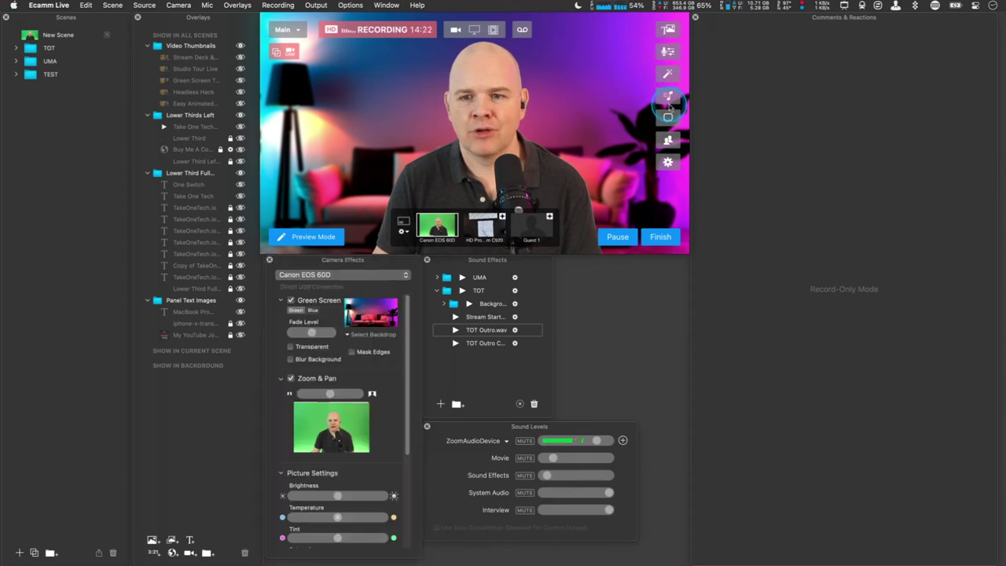
pyautogui.click(668, 96)
pyautogui.click(668, 97)
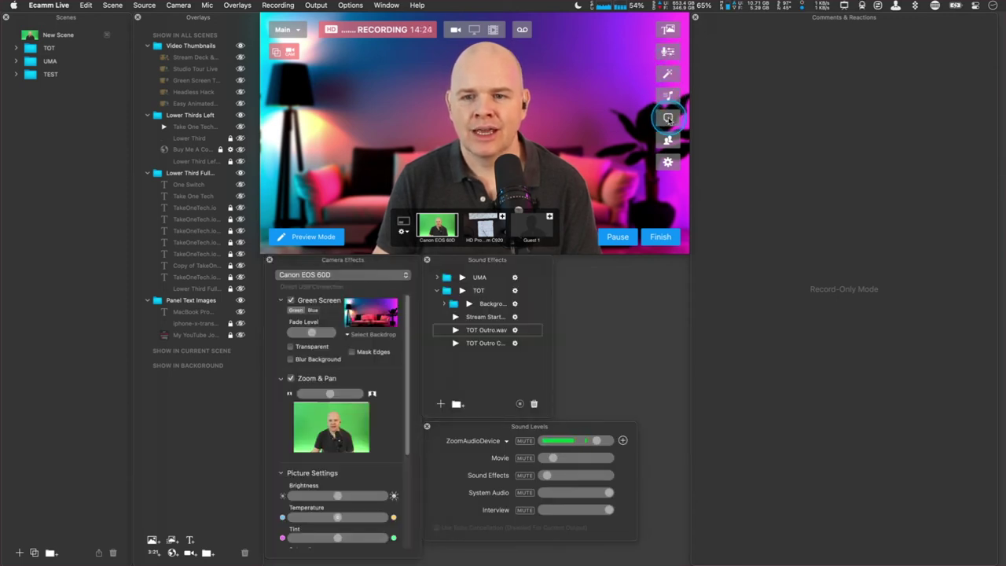
pyautogui.click(670, 119)
pyautogui.click(670, 120)
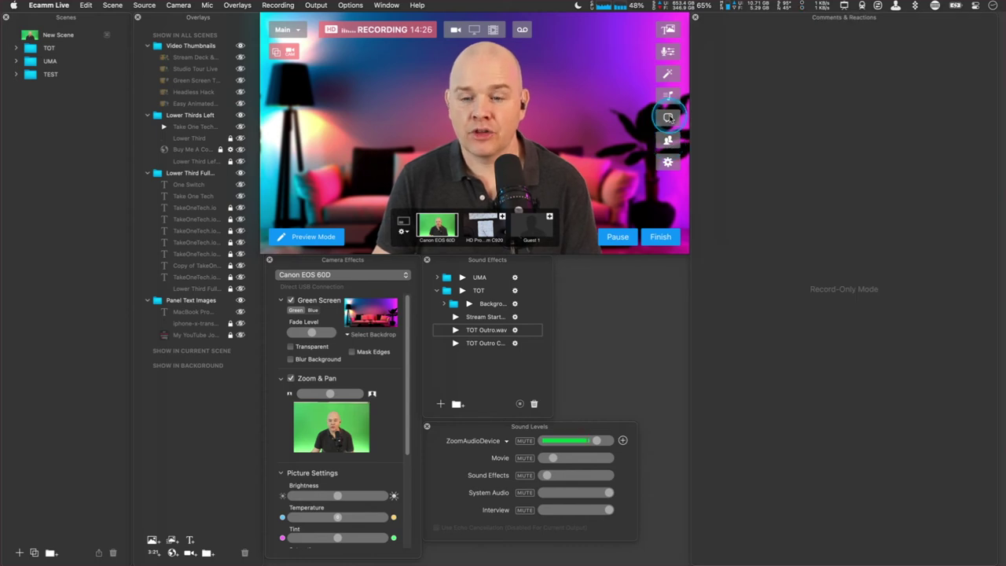
# Close Comments & Reactions, open Interview, dismiss notifications, and open the streaming preferences
pyautogui.click(668, 118)
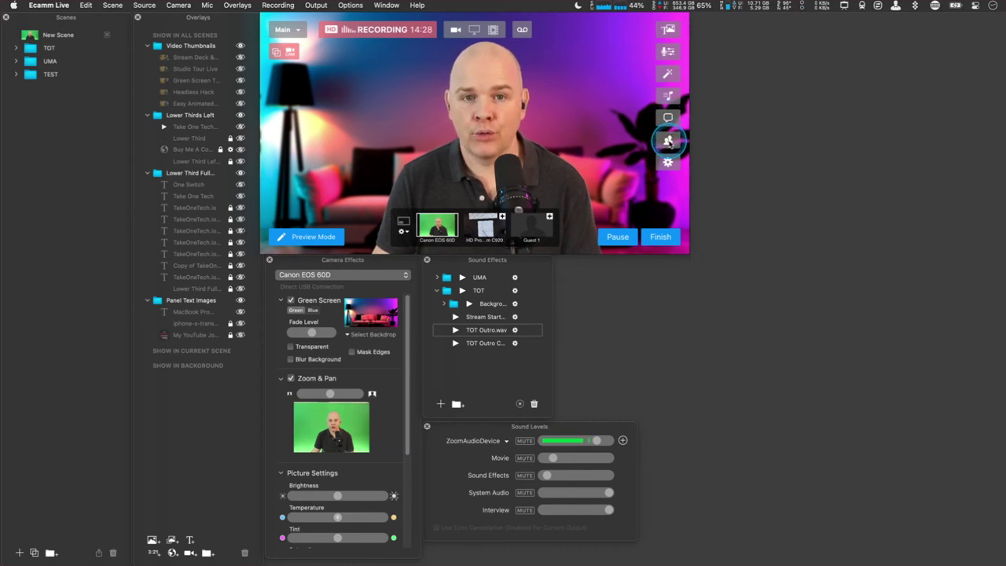
pyautogui.click(669, 142)
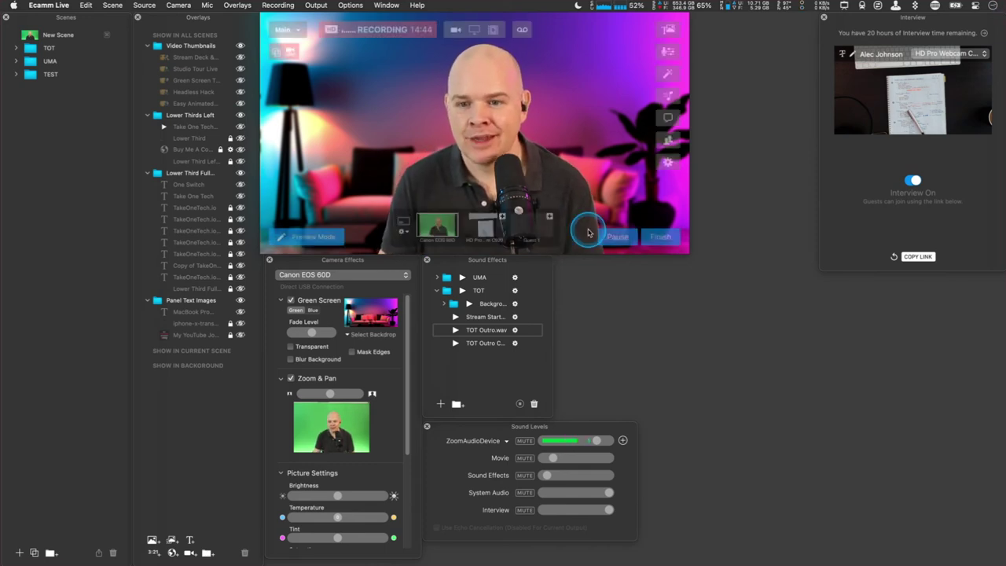
pyautogui.click(725, 120)
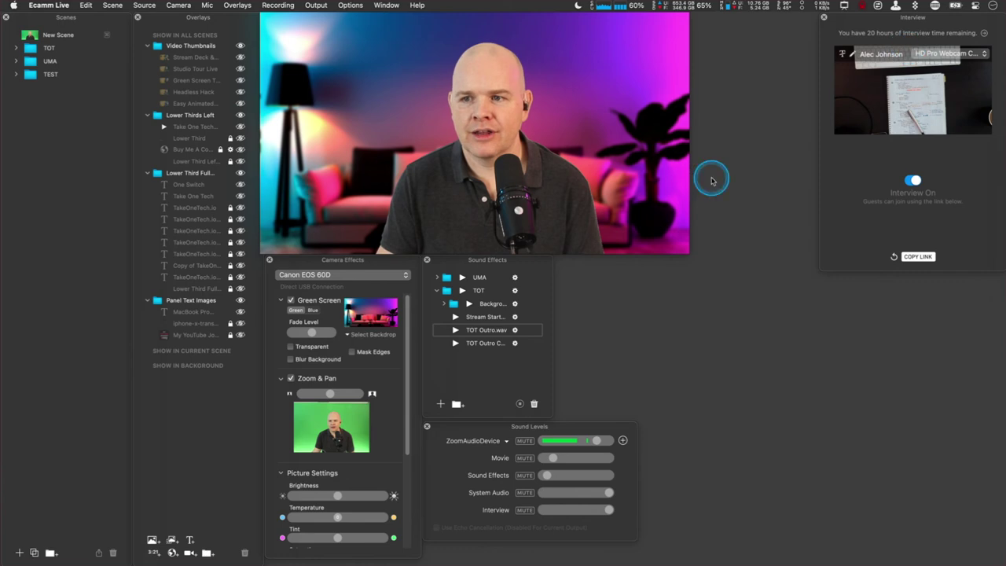
pyautogui.moveTo(666, 141)
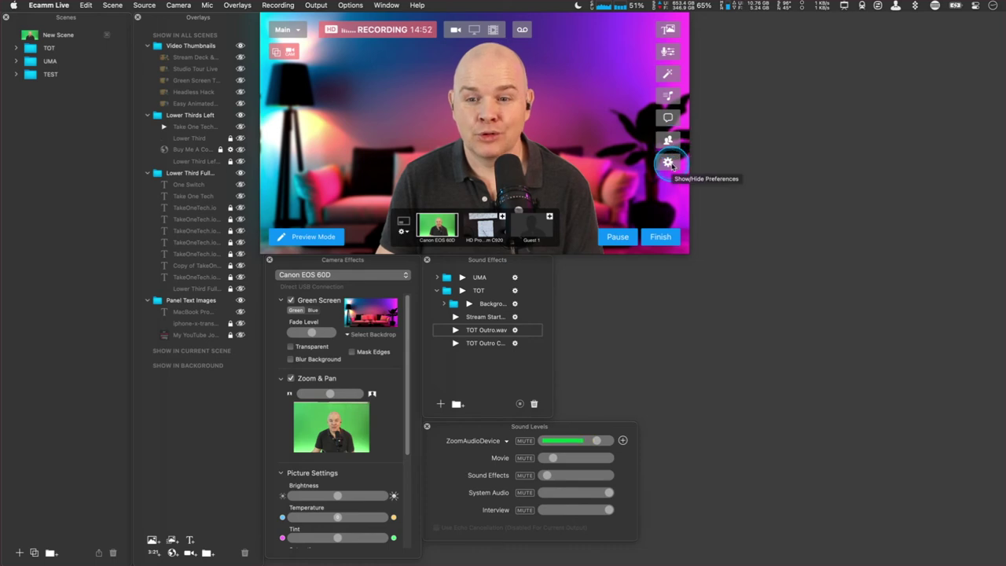
pyautogui.click(668, 163)
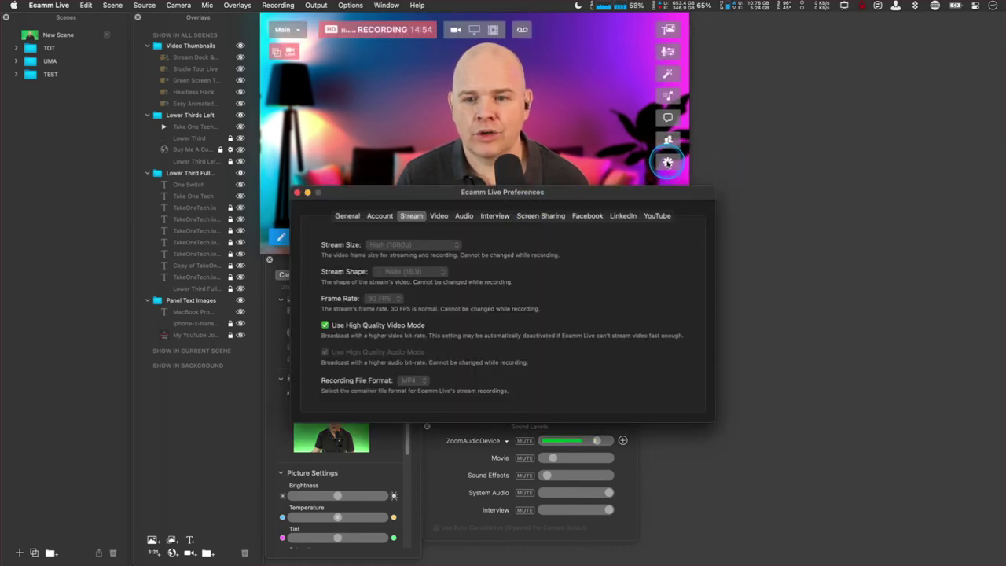
pyautogui.moveTo(412, 197); pyautogui.dragTo(483, 251)
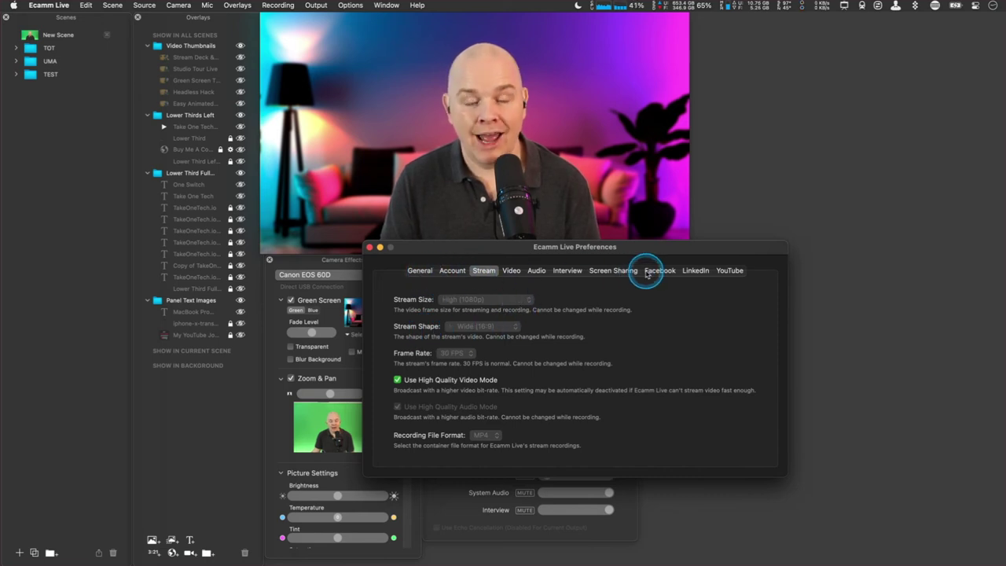
pyautogui.moveTo(435, 249); pyautogui.dragTo(486, 287)
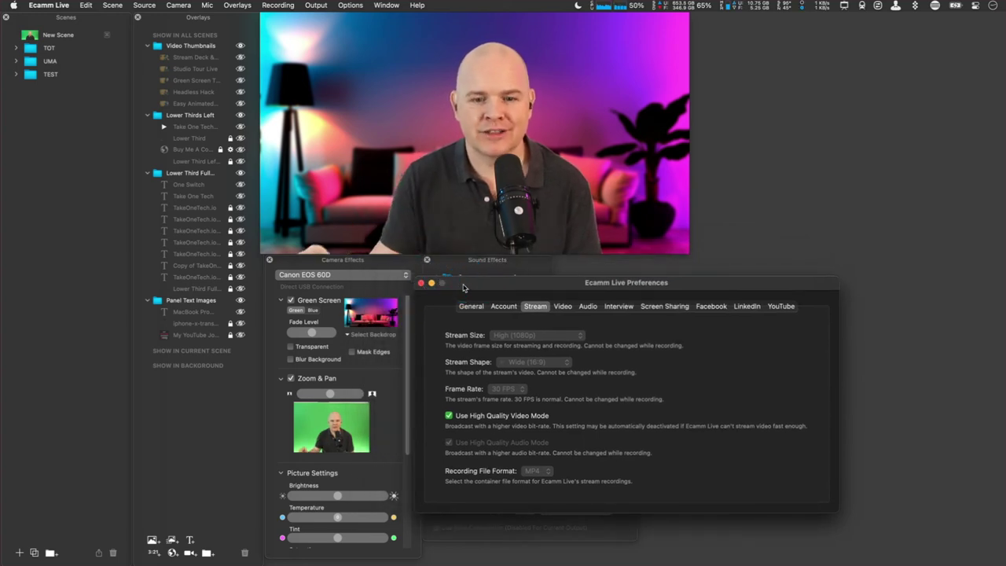
pyautogui.moveTo(463, 288); pyautogui.dragTo(569, 290)
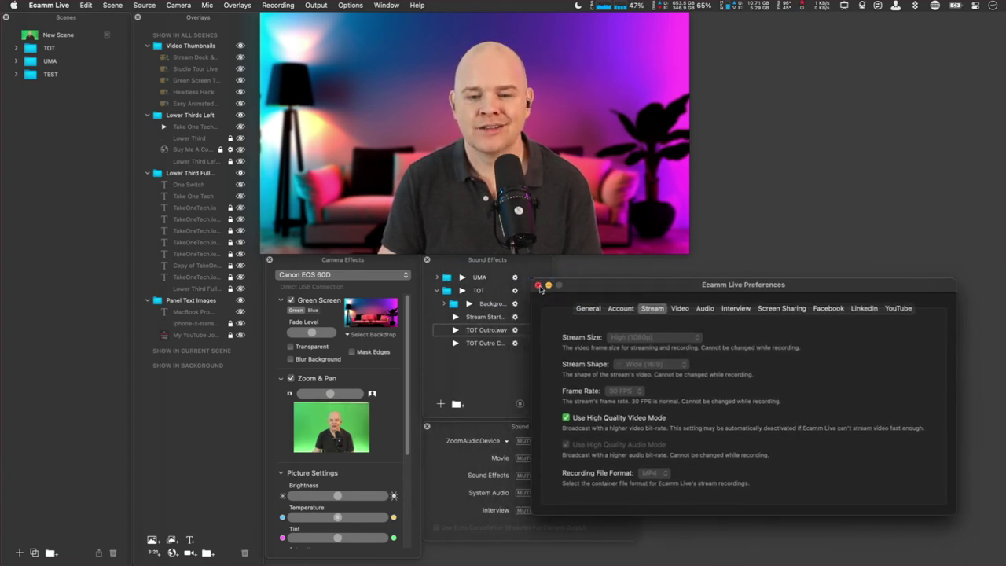
pyautogui.click(538, 286)
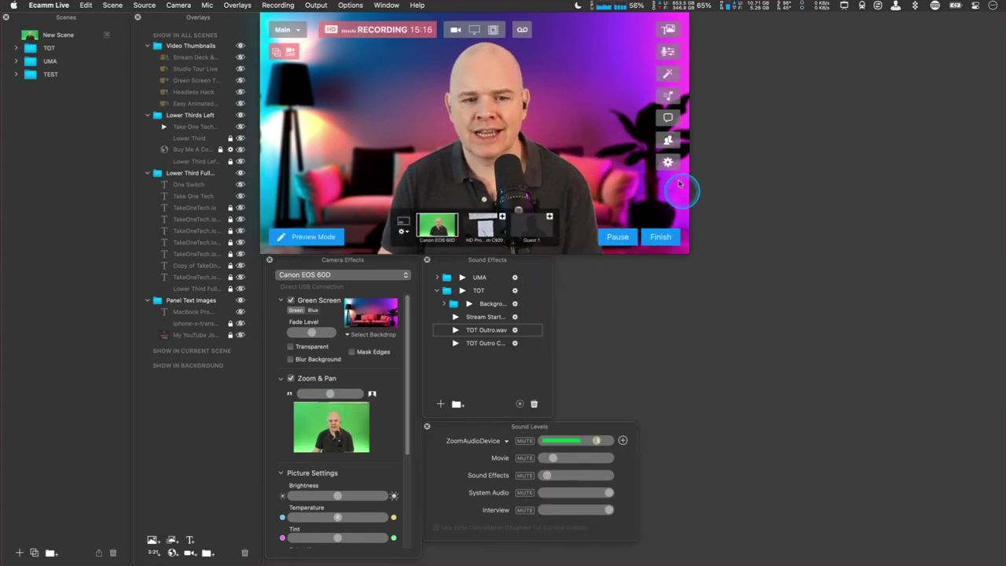
# Hide the Scenes panel, then bring it back through the scene dropdown's Show Scenes Window option
pyautogui.click(286, 30)
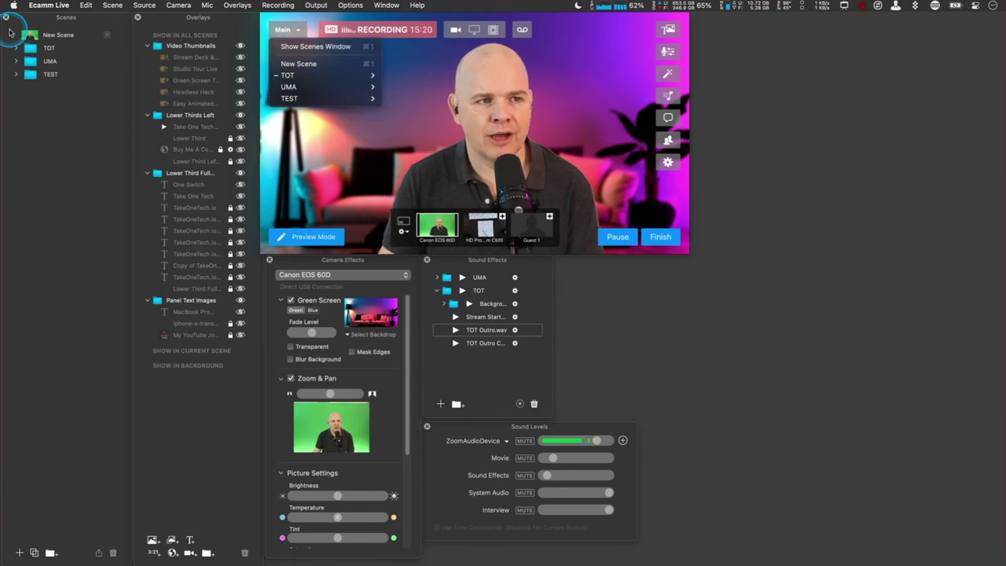
pyautogui.click(6, 19)
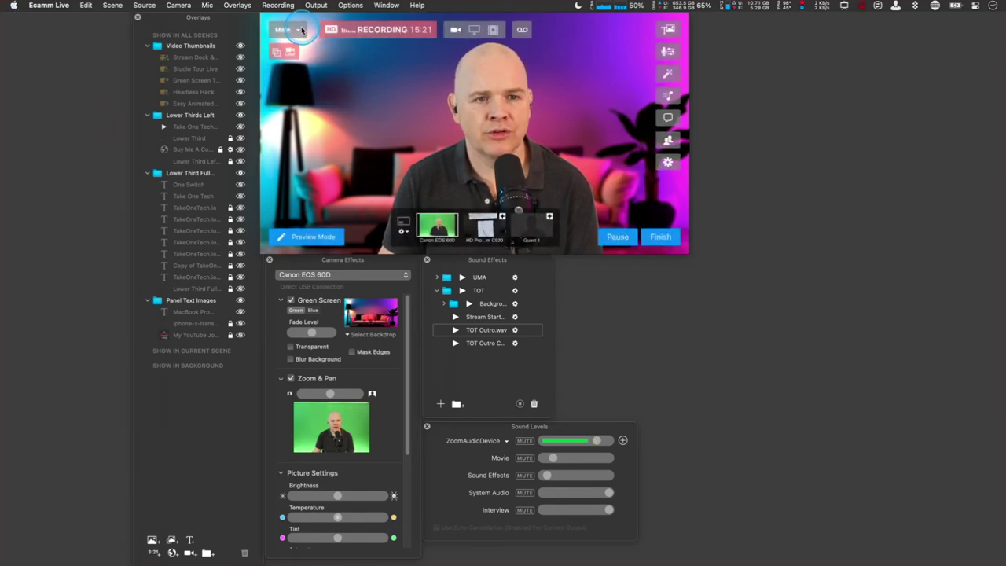
pyautogui.click(297, 31)
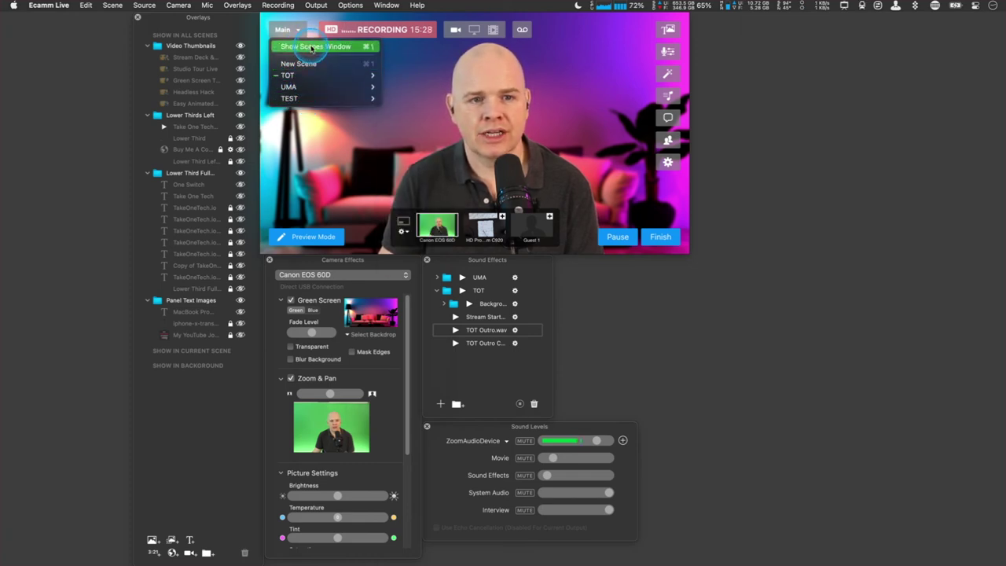
pyautogui.click(312, 47)
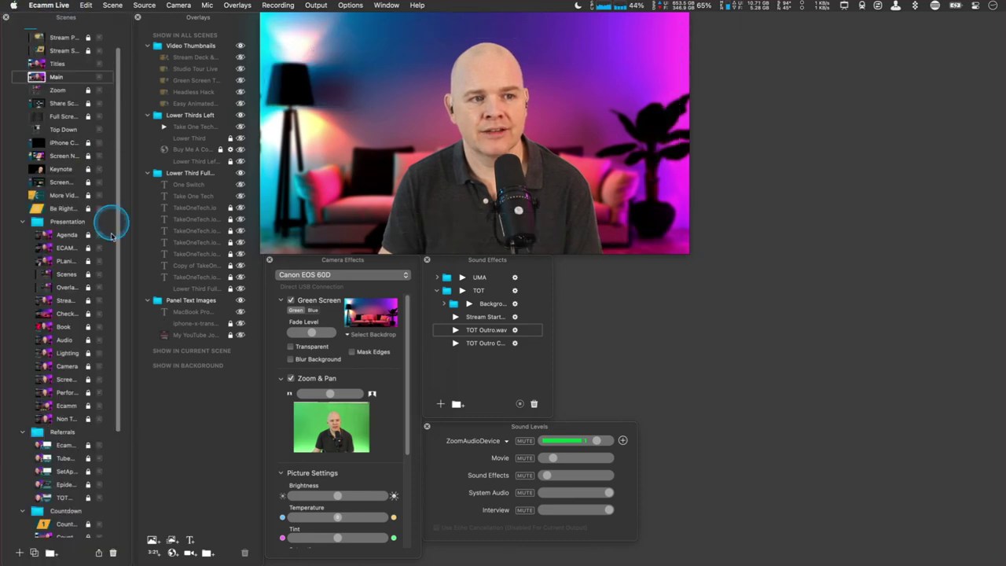
pyautogui.moveTo(422, 162)
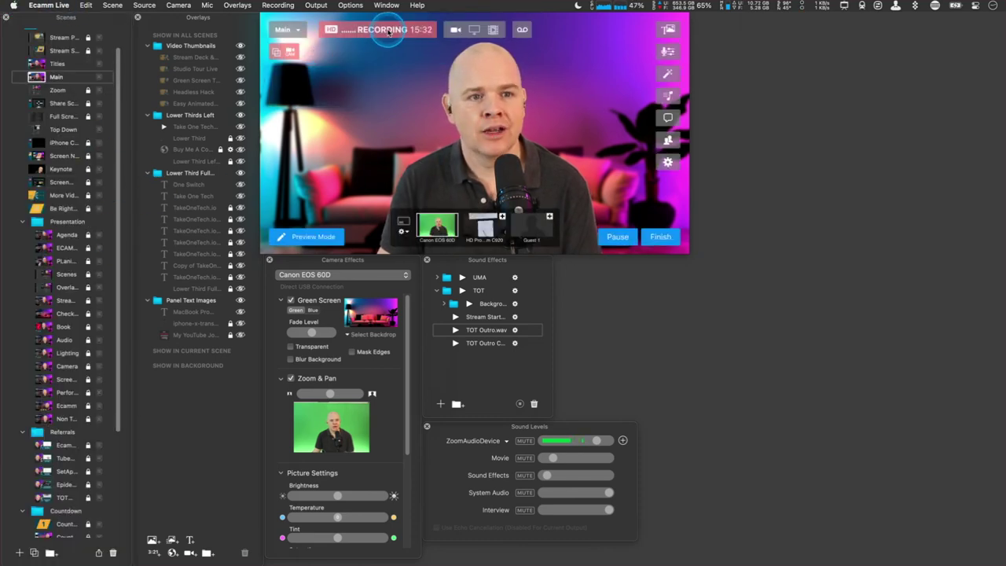
pyautogui.click(386, 5)
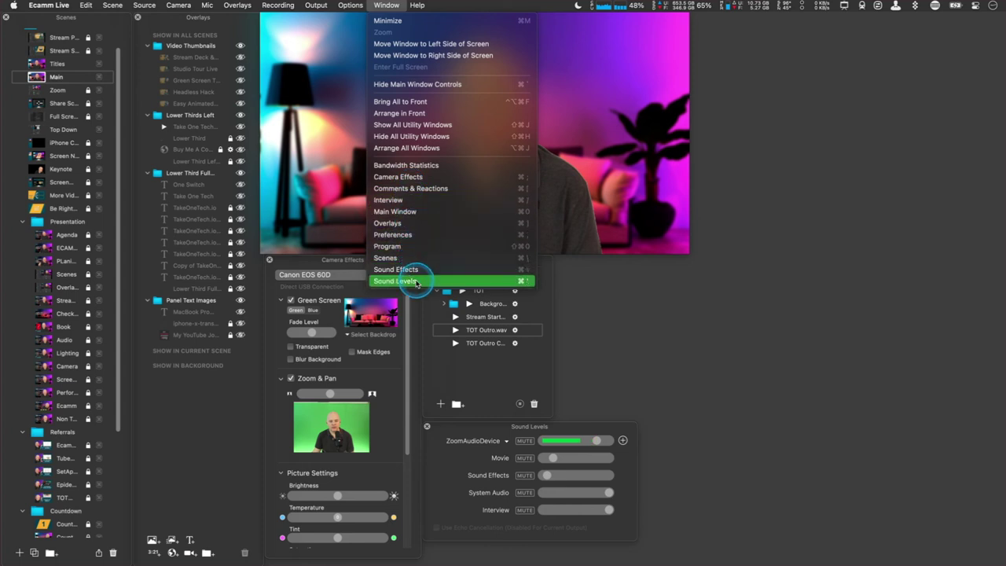
# Show the Bandwidth Statistics panel and move it to the lower right beside the sound panels
pyautogui.click(425, 166)
pyautogui.moveTo(411, 168); pyautogui.dragTo(732, 334)
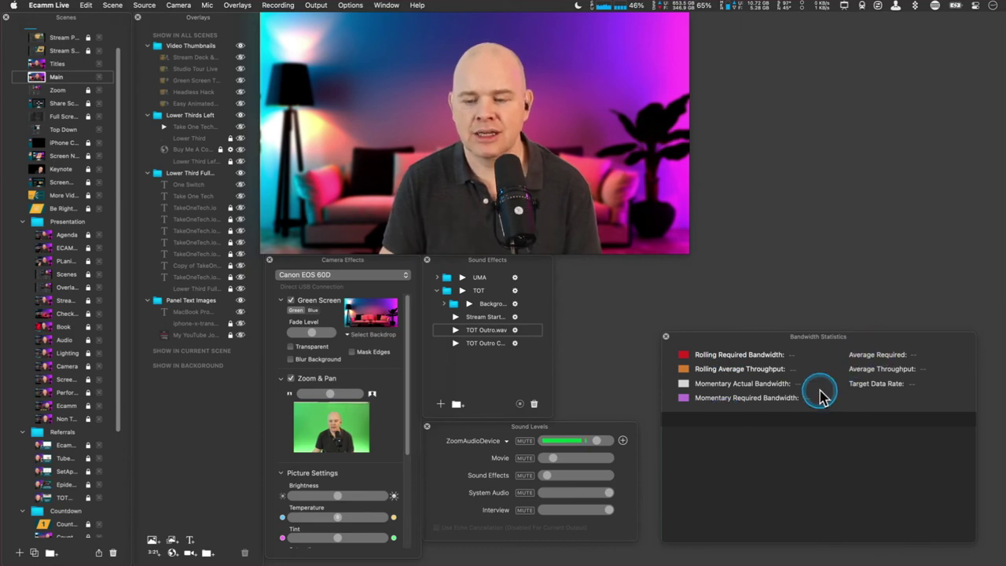